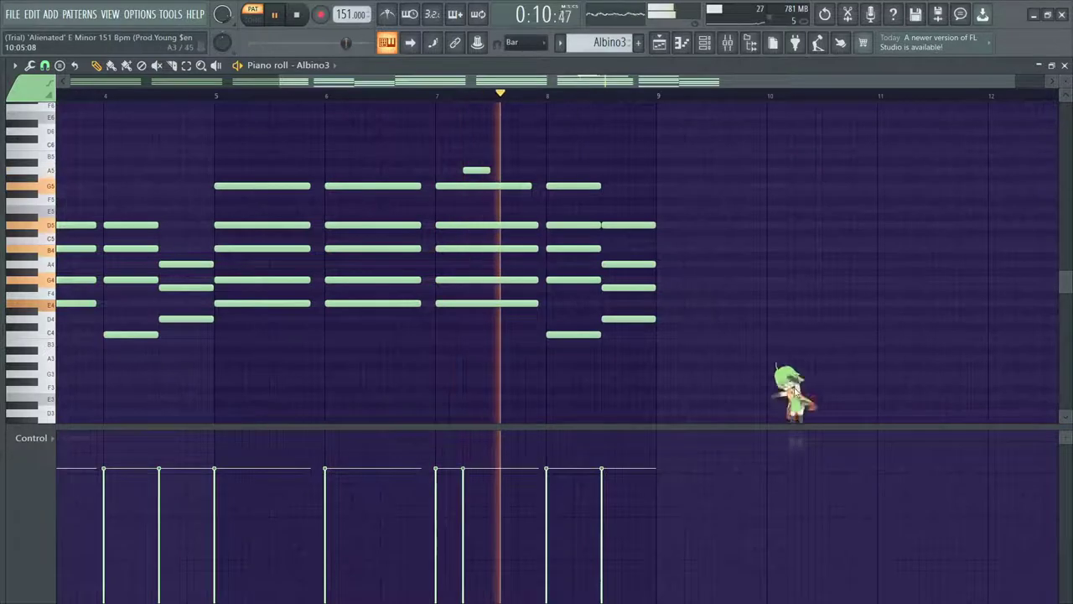
- Stop the Albino3 pattern's playback and view its instruments in the channel rack
key("space")
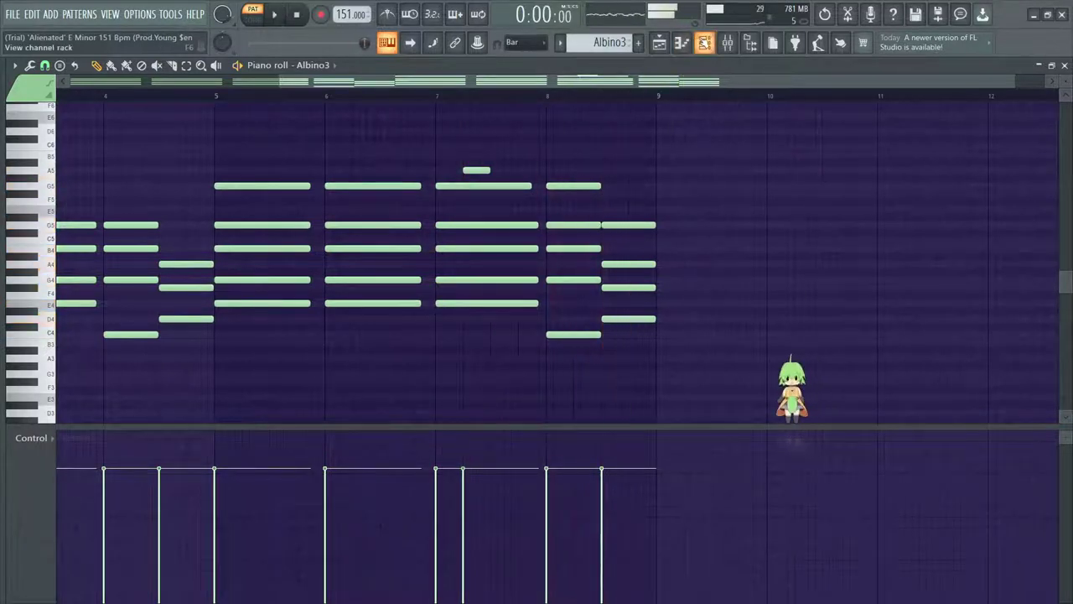
left_click(750, 42)
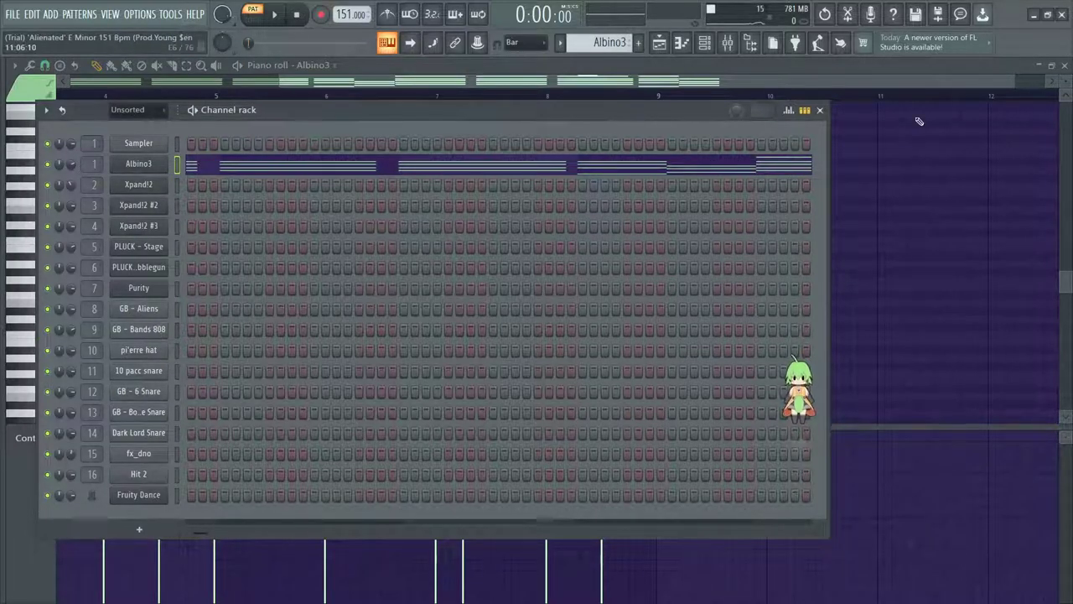
left_click(820, 110)
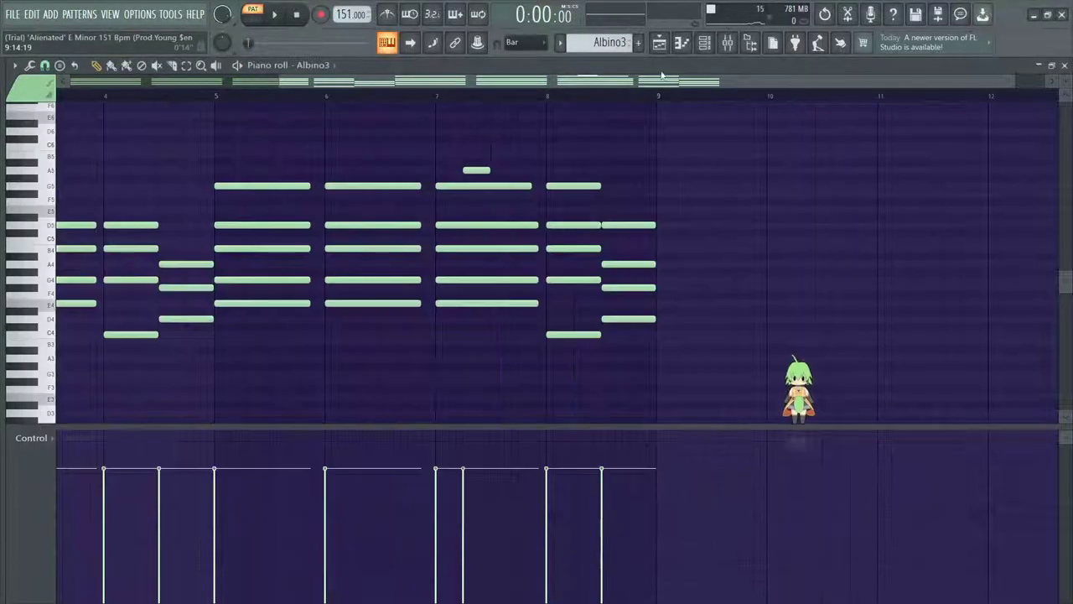
- Switch to the Xpand!2 pattern and play its chords from the first bar with the whole pattern in view
key("plus")
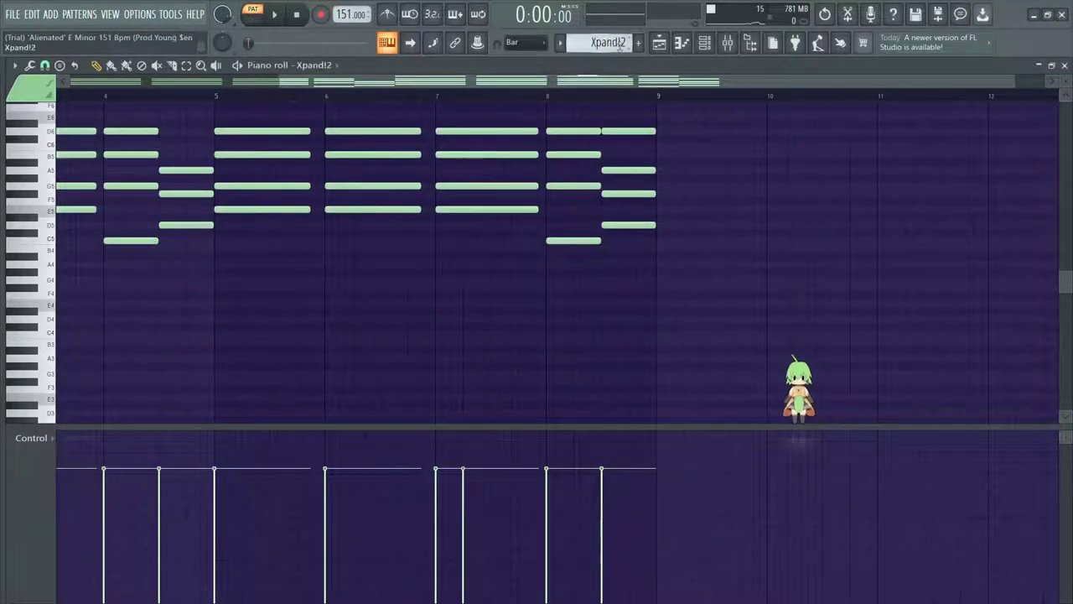
scroll(578, 253, "up", 3)
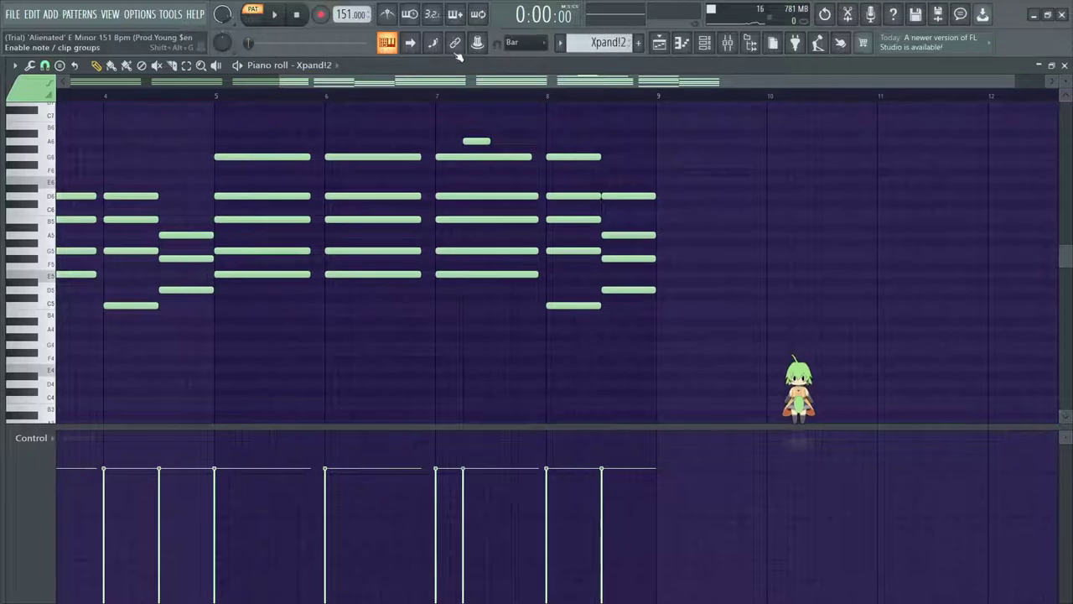
scroll(448, 82, "left", 3)
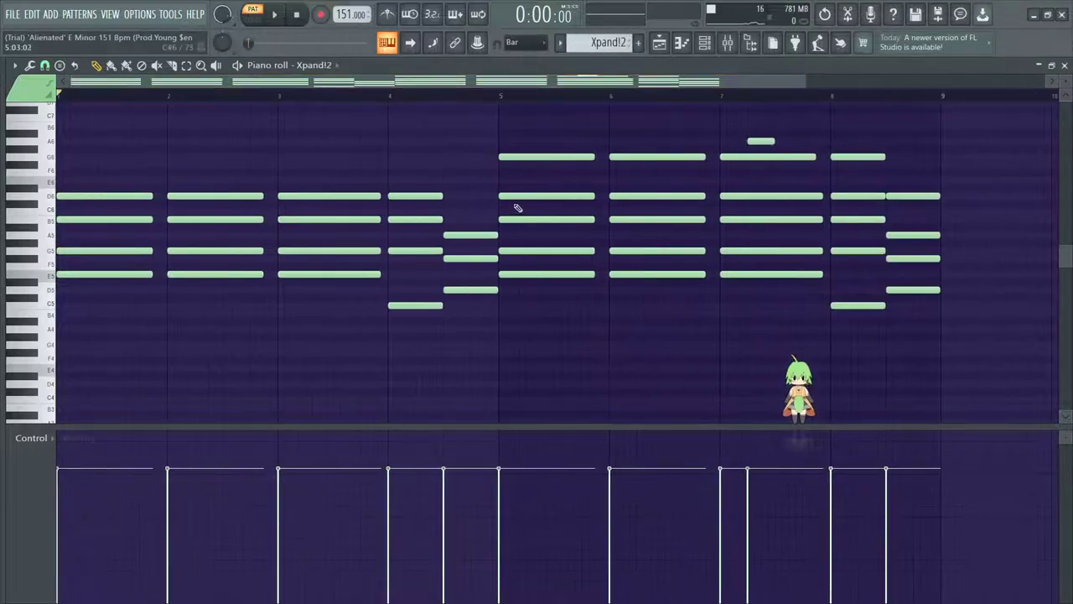
left_click_drag(806, 78, 1004, 154)
key("space")
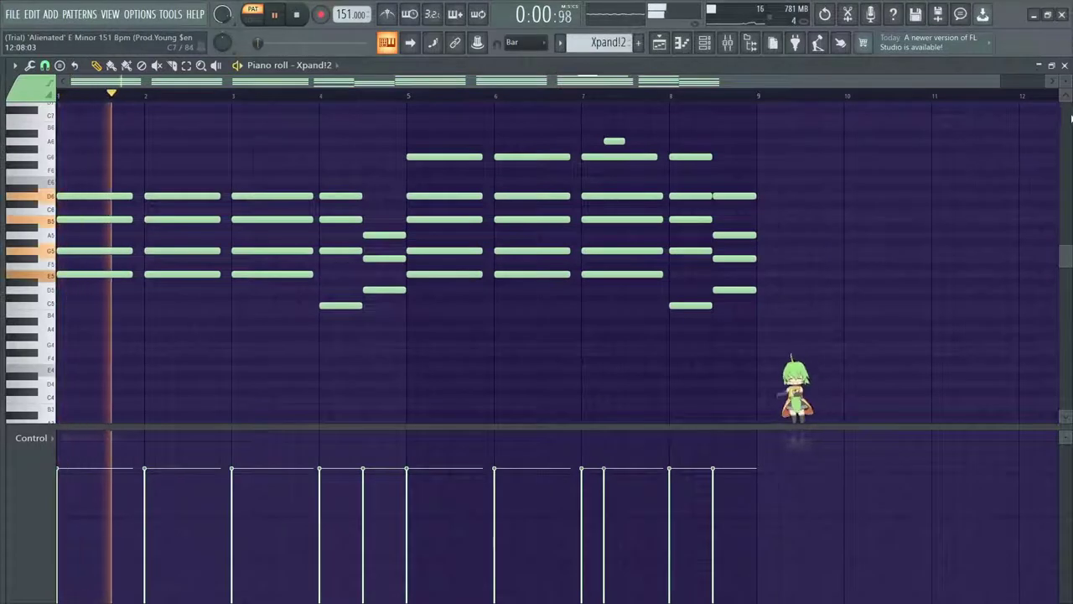
left_click_drag(1066, 84, 1066, 82)
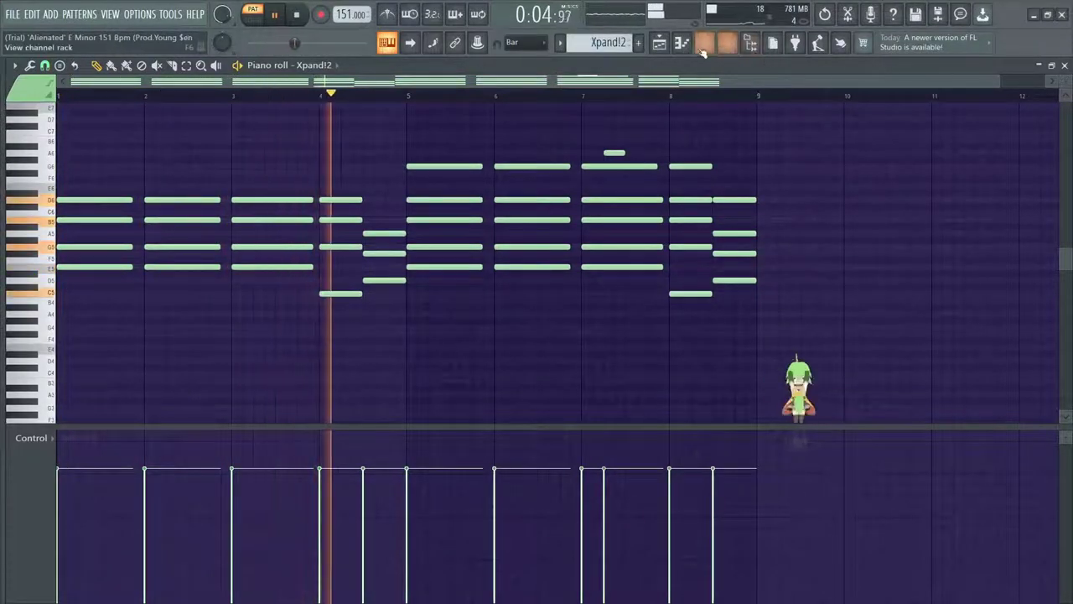
key("space")
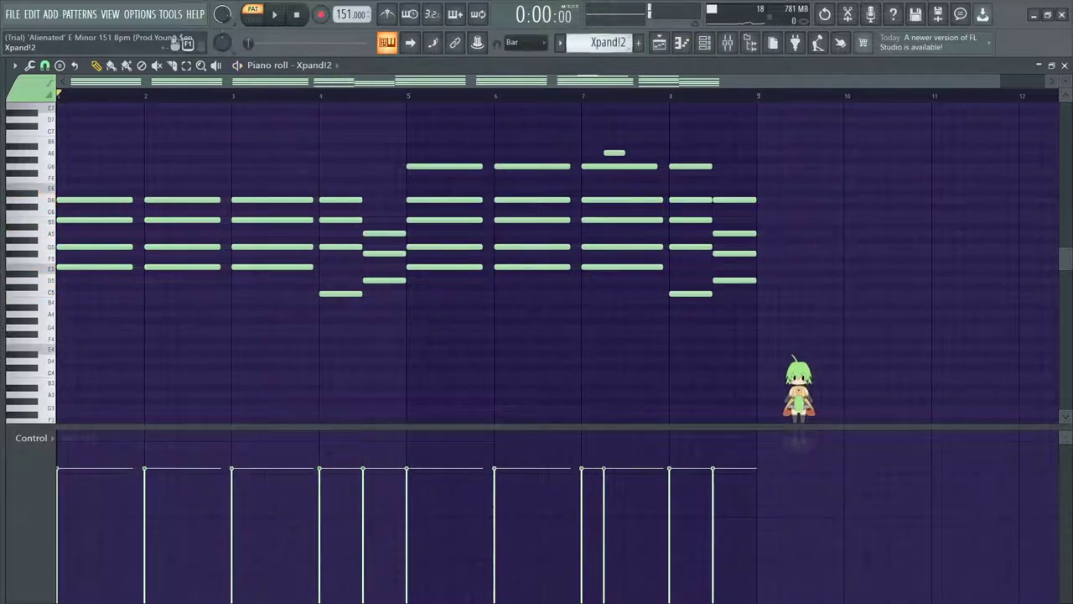
- Switch to the Xpand!2 #2 pattern and play its opening note
key("plus")
key("space")
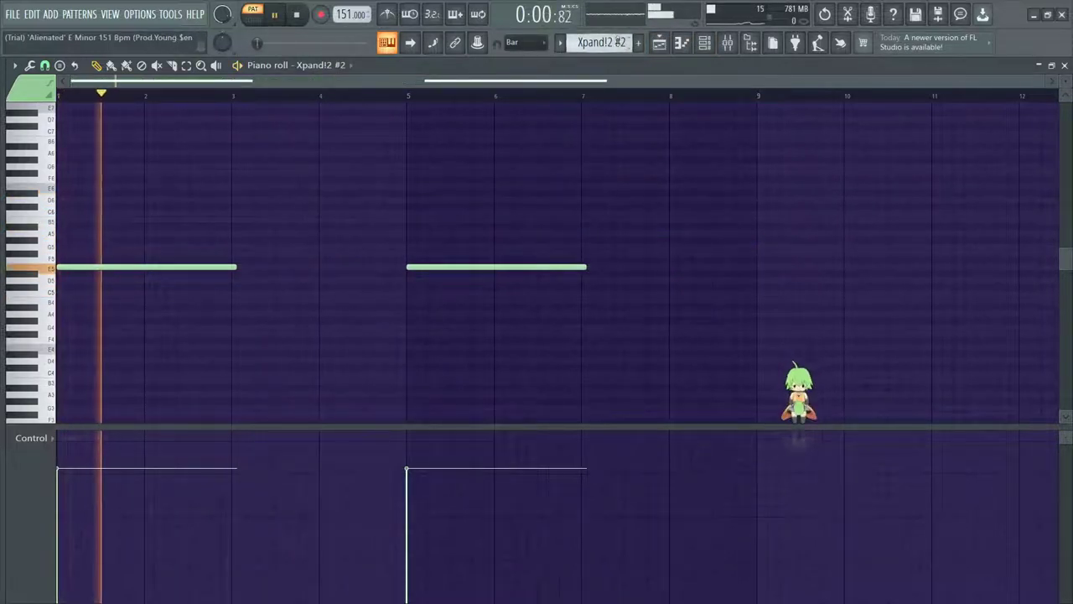
key("space")
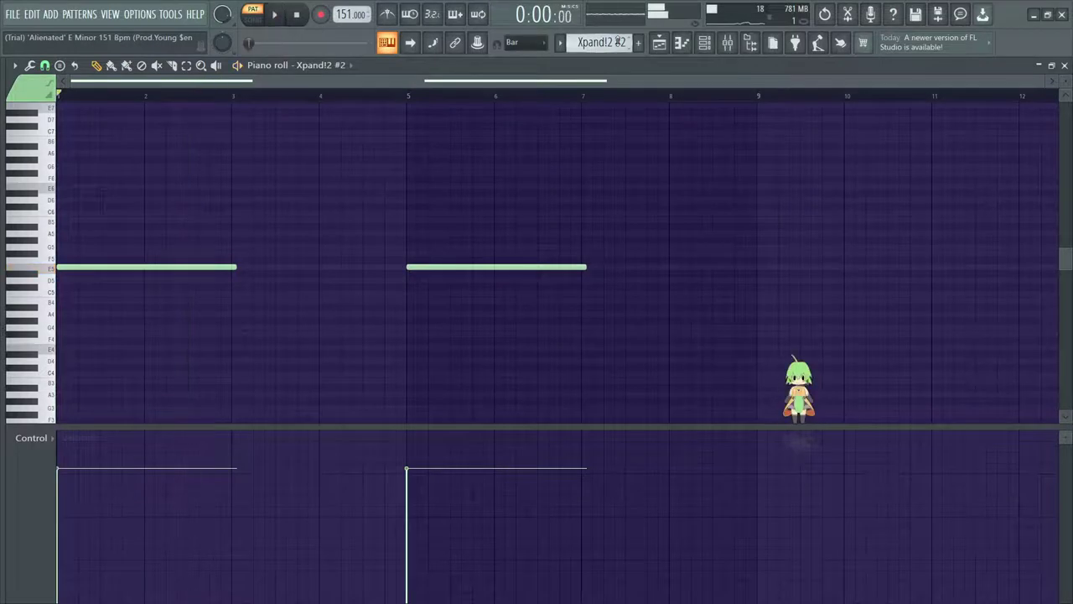
- Switch to the Xpand!2 #3 pattern and play its notes from just before bar 3 and just before bar 7
scroll(601, 42, "down", 1)
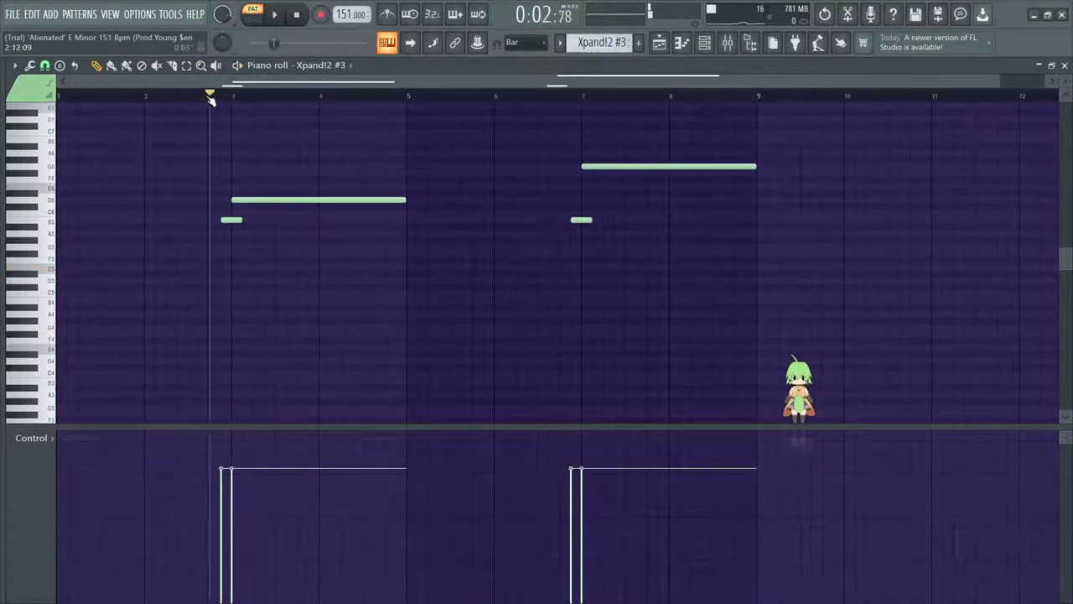
key("space")
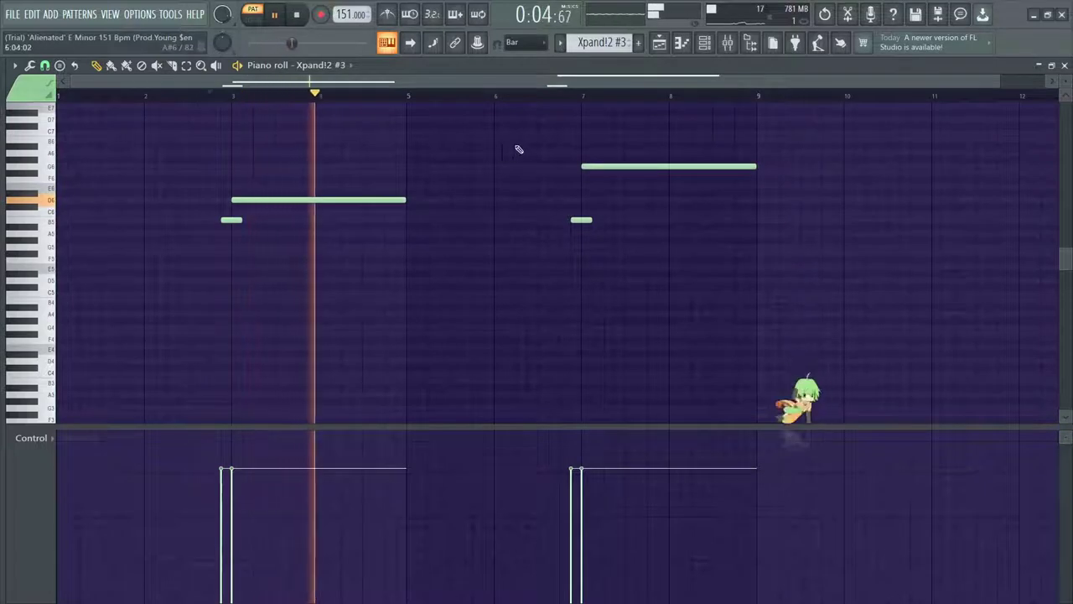
key("space")
left_click(564, 95)
key("space")
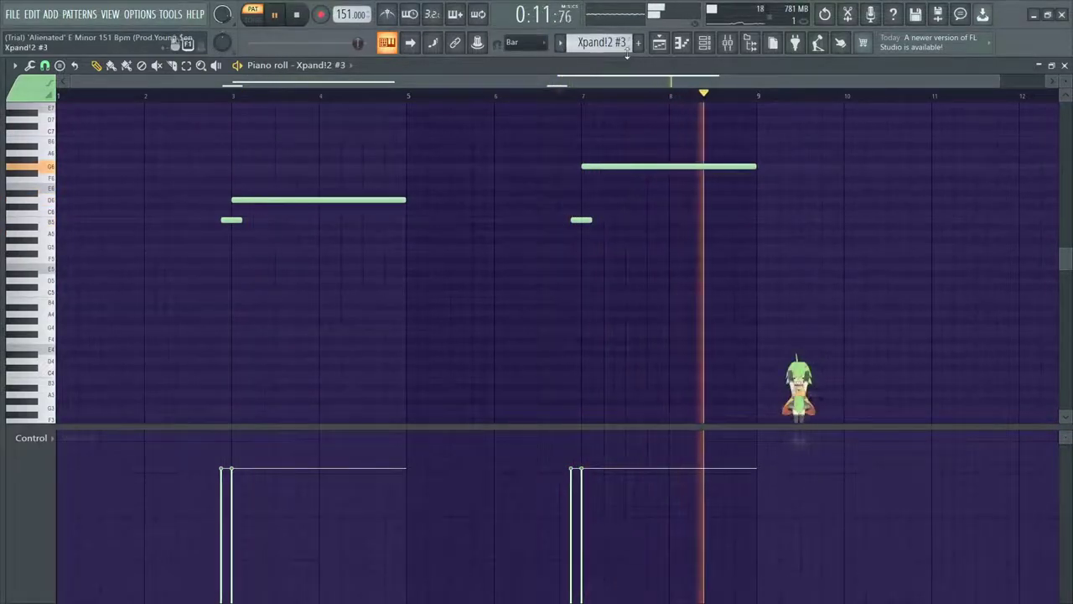
key("space")
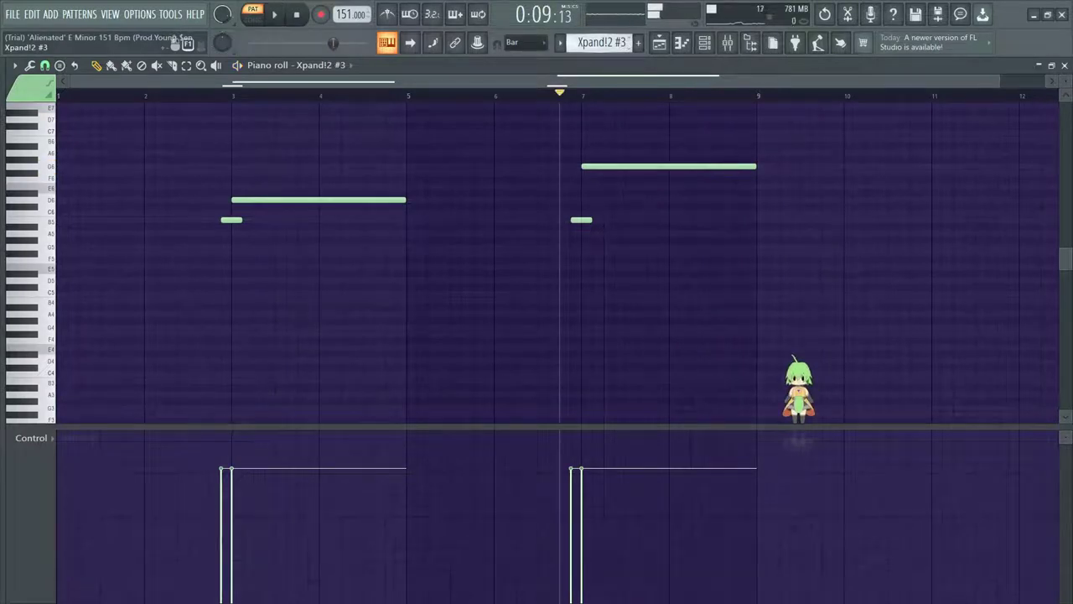
- Switch to the PLUCK - Stage pattern and play its melody from bar 2
scroll(620, 42, "down", 1)
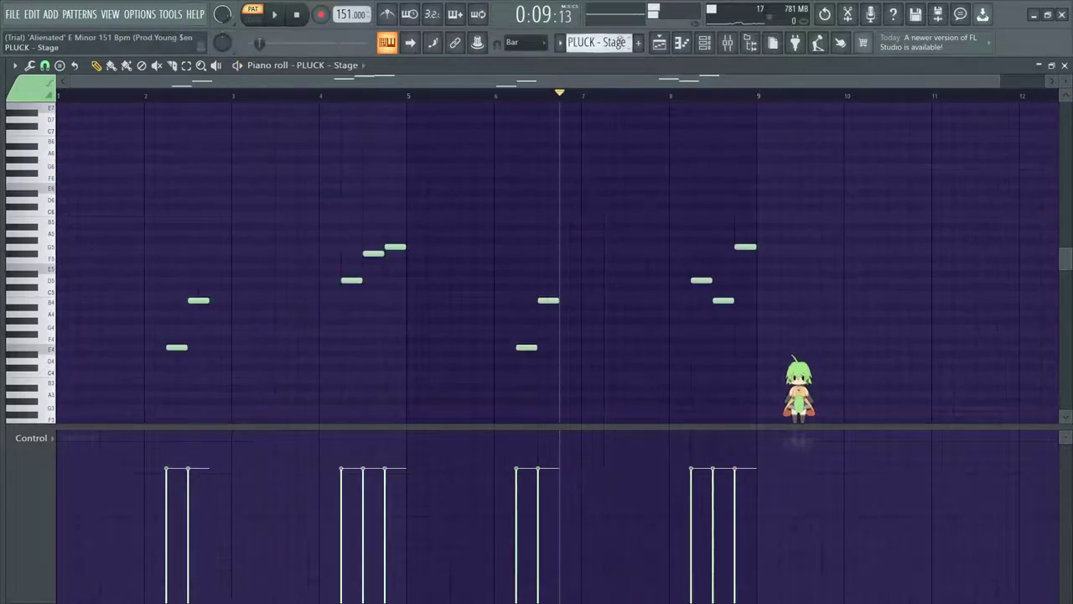
left_click(147, 94)
key("space")
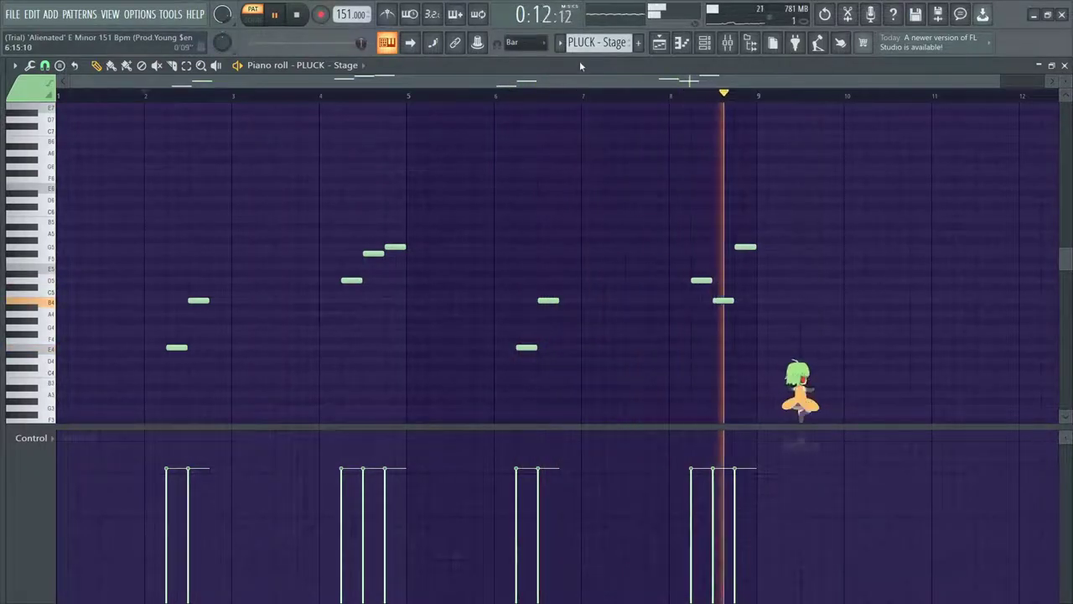
key("space")
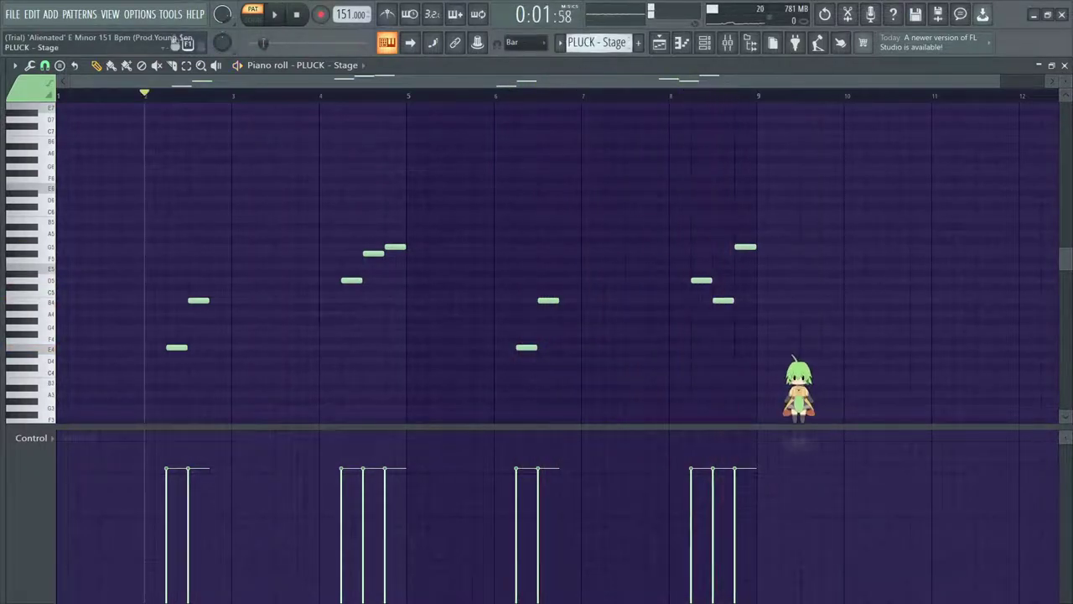
- Switch to the PLUCK - Bubblegun pattern and play its notes from the first bar
scroll(585, 47, "down", 1)
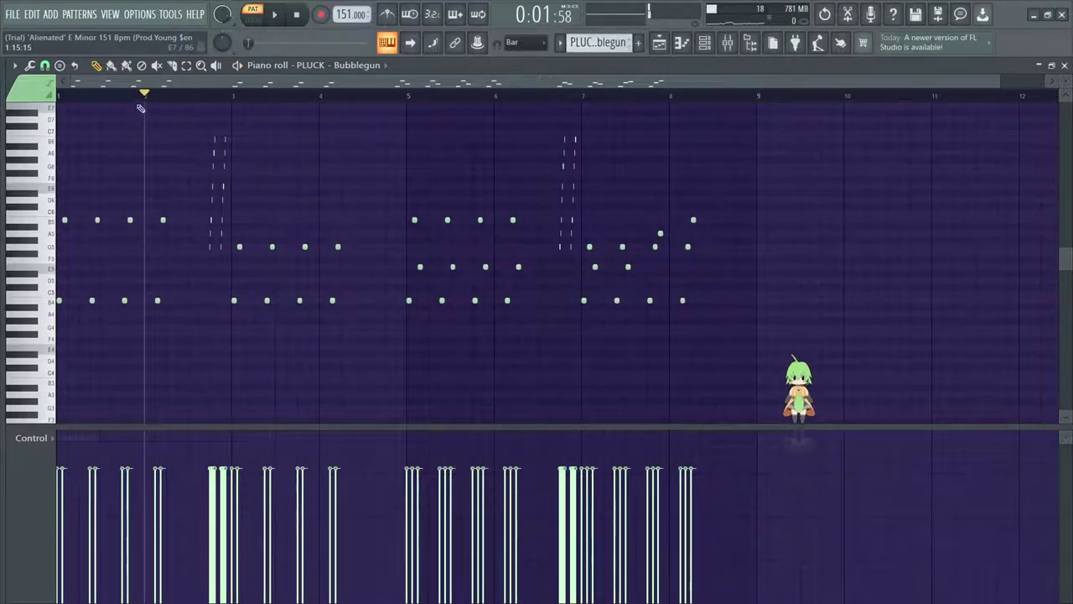
key("space")
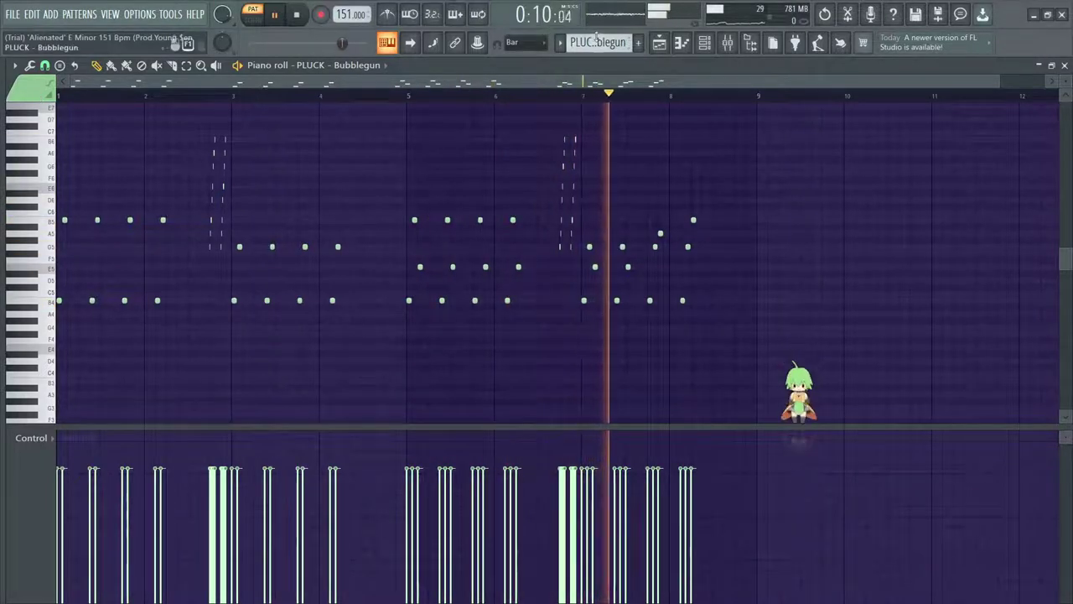
key("space")
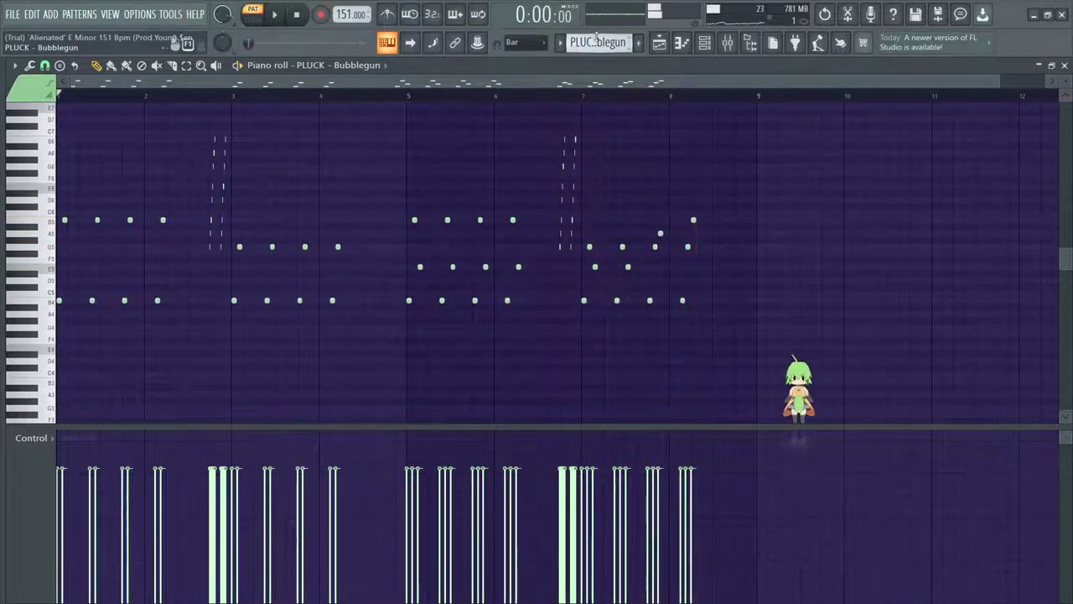
- Move on to the GB - Aliens pattern and play its sustained C5 notes from the first bar
key("plus")
key("Down")
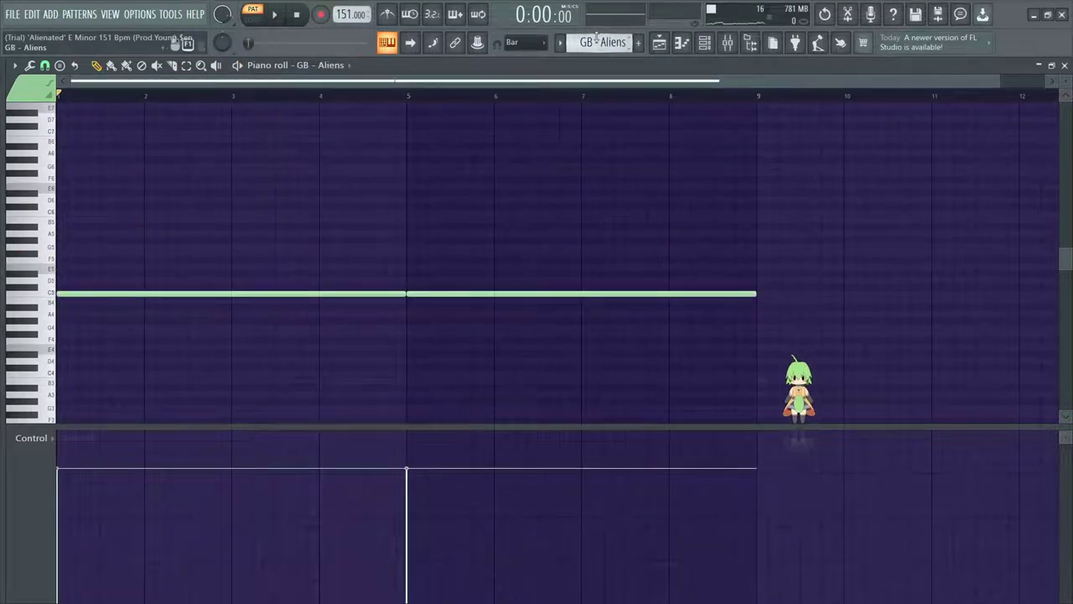
key("space")
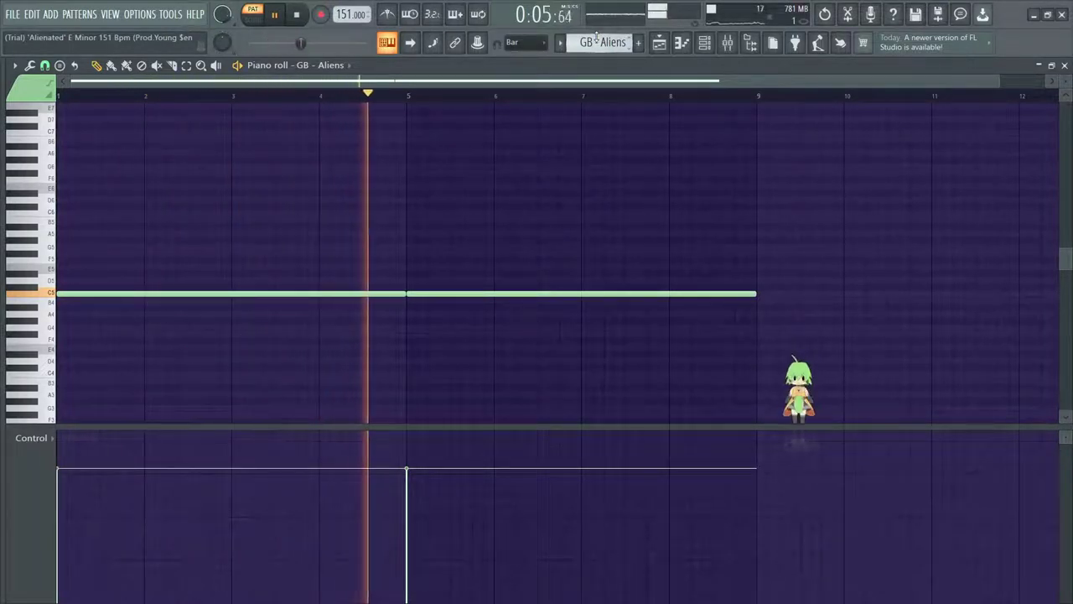
key("space")
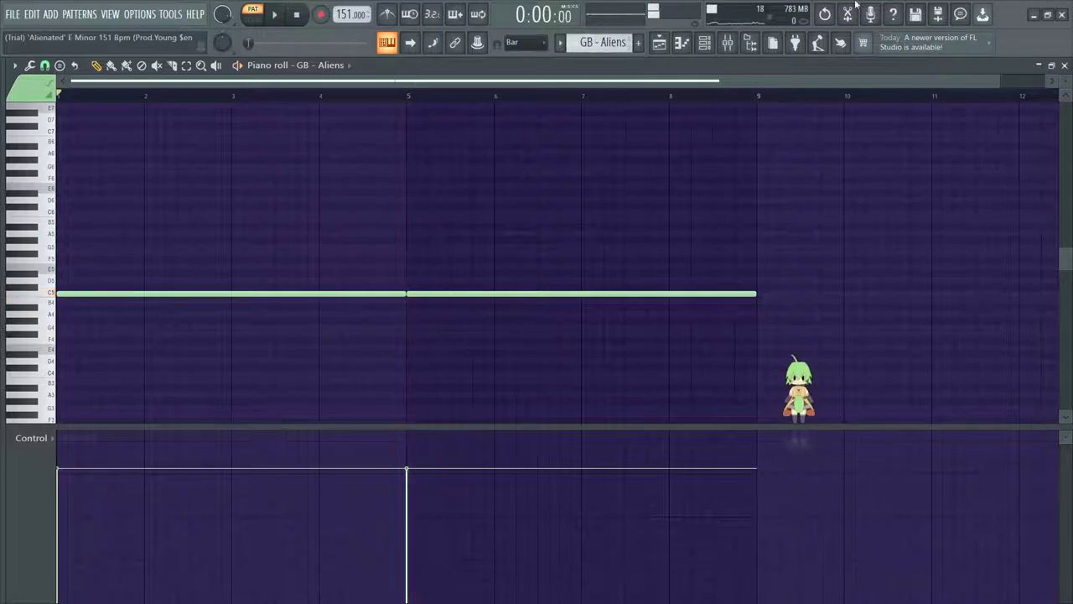
- Switch to OBS and pause the running screen recording
left_click(1034, 14)
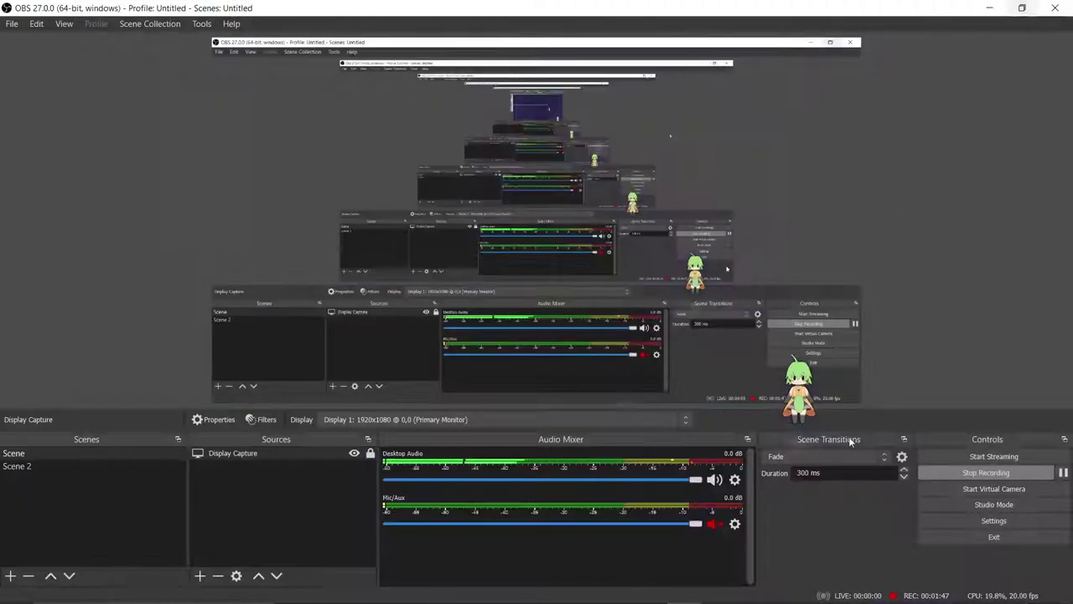
left_click(1062, 473)
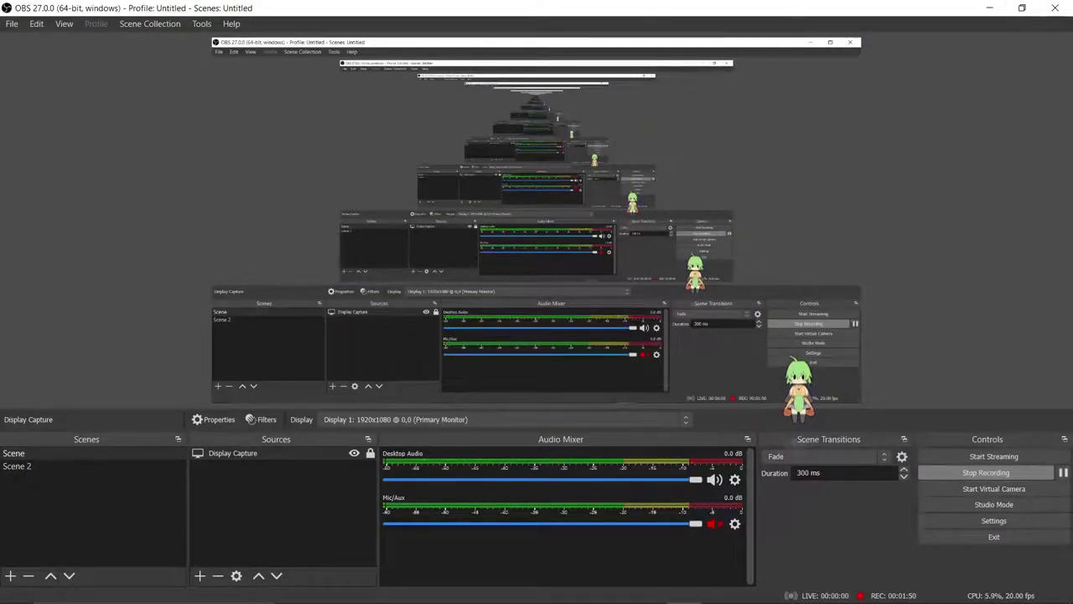
- Return to the 'Alienated' project in FL Studio and replay the GB - Aliens pattern from the start
mouse_move(684, 590)
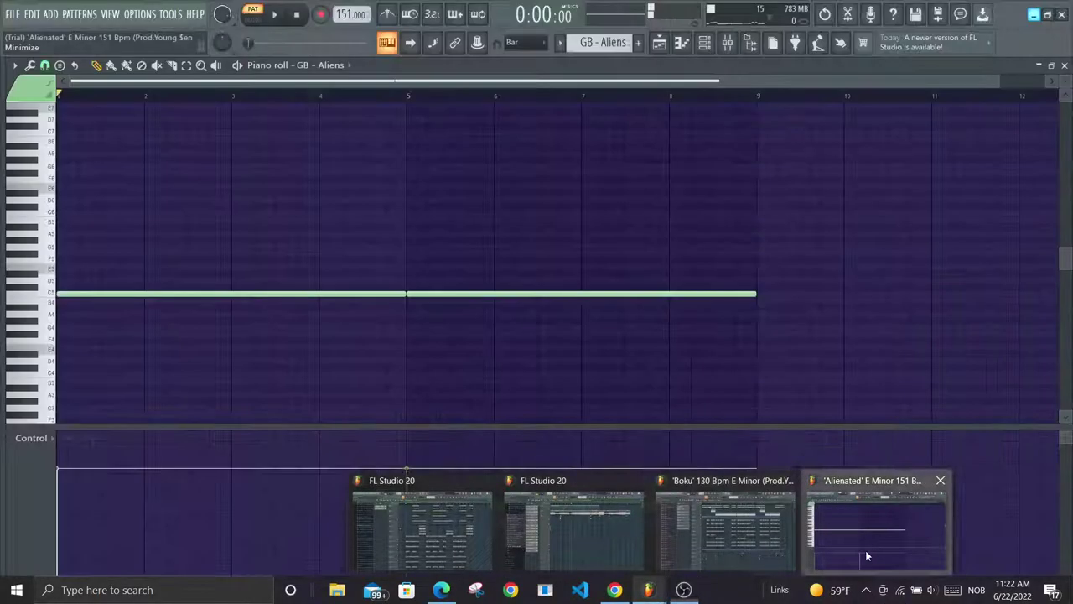
left_click(866, 550)
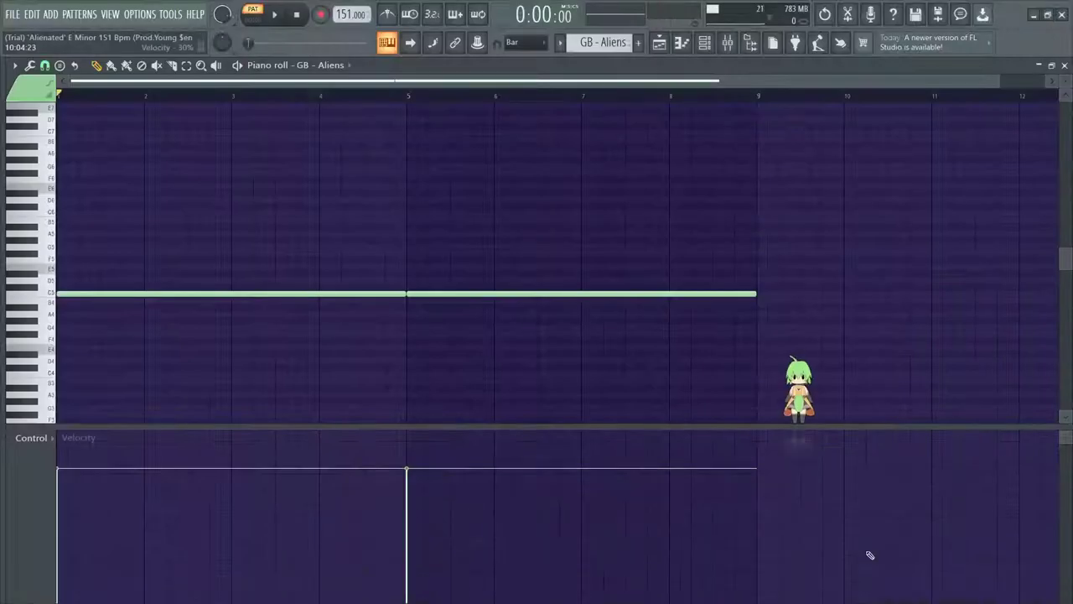
key("space")
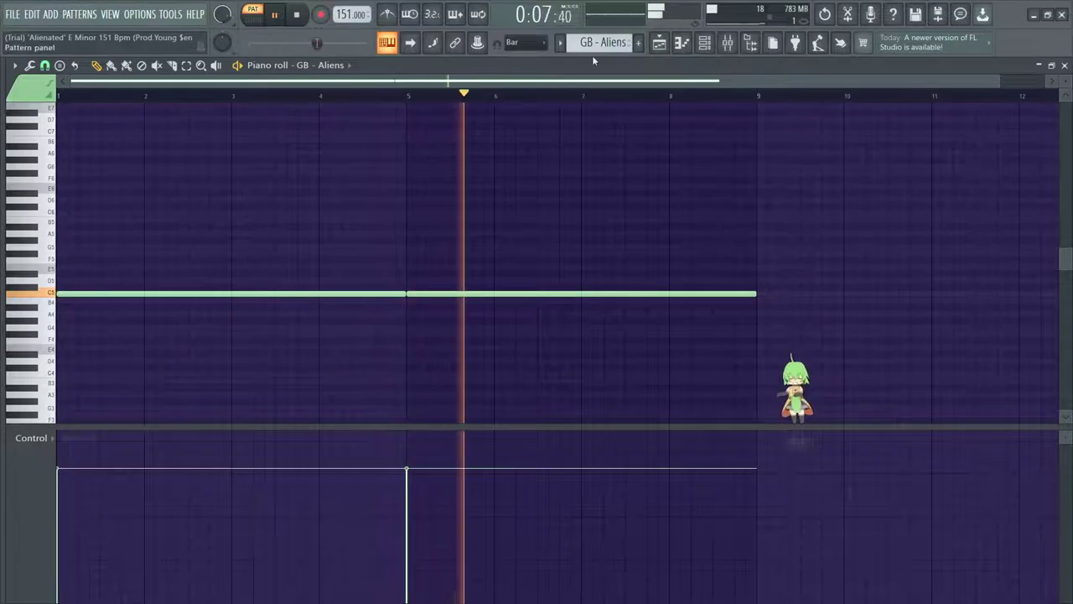
key("space")
- Switch to the pi'erre hat pattern and play the hi-hats from the first bar and again from bar 8
scroll(597, 41, "down", 2)
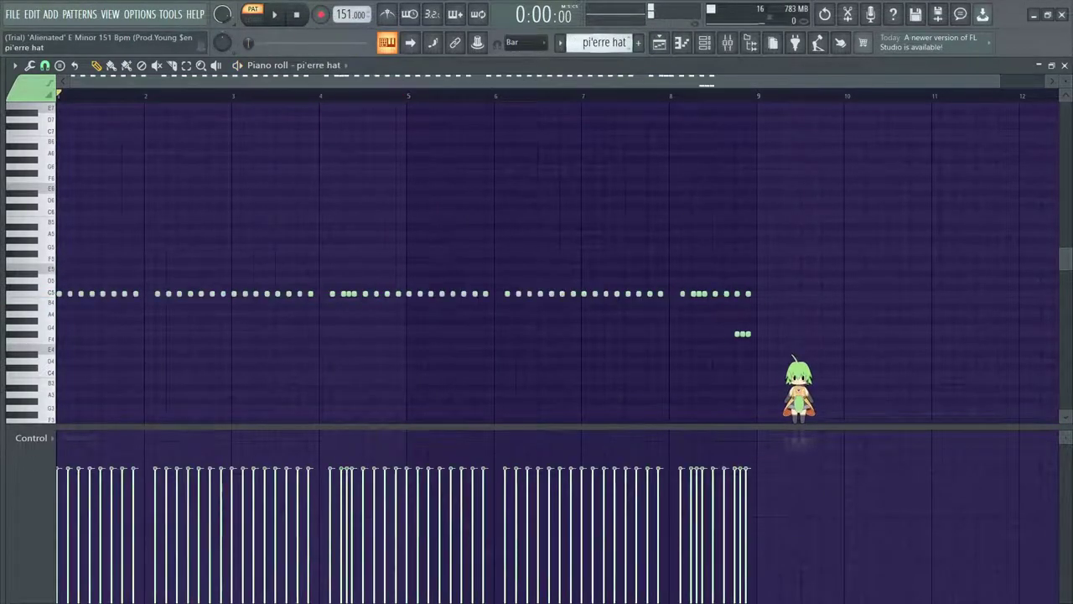
key("space")
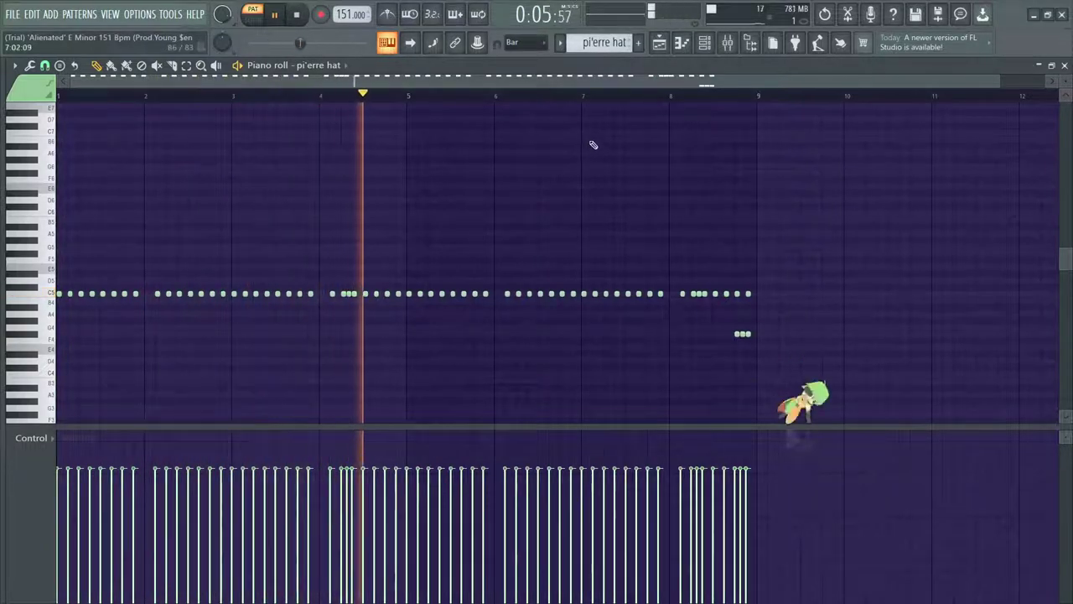
key("space")
left_click(676, 97)
key("space")
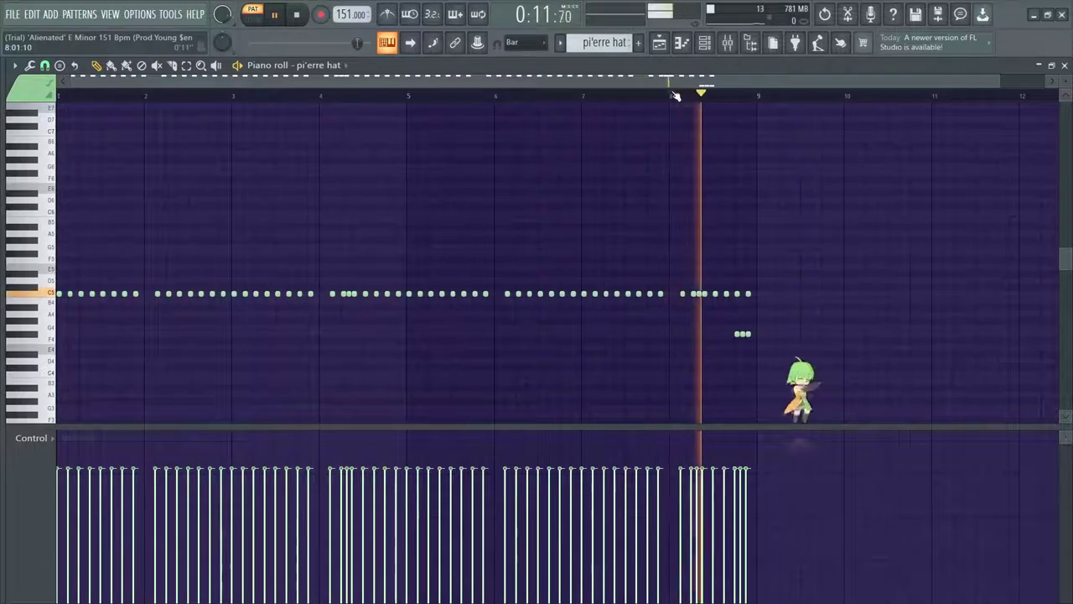
key("space")
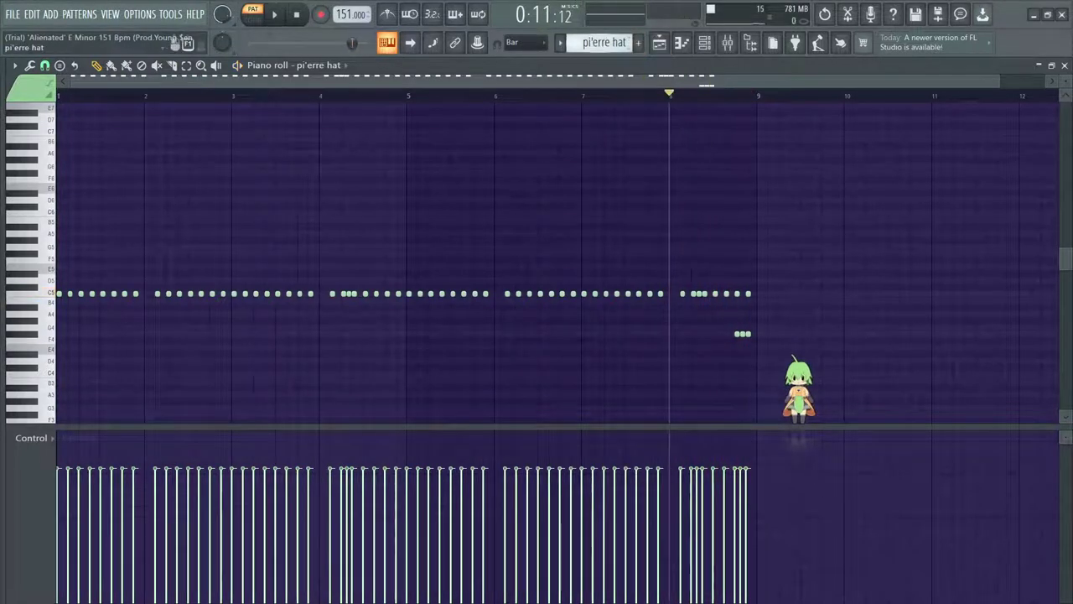
- Switch to the 10 pacc snare pattern and play it from the first bar, restarting it once
key("KP_Add")
key("space")
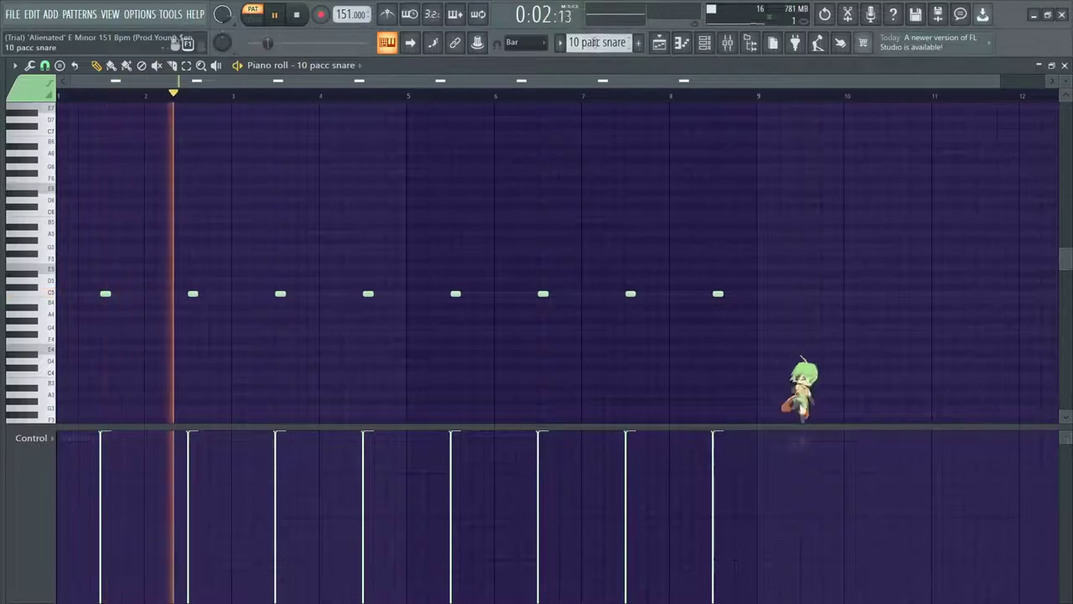
key("space")
key("space")
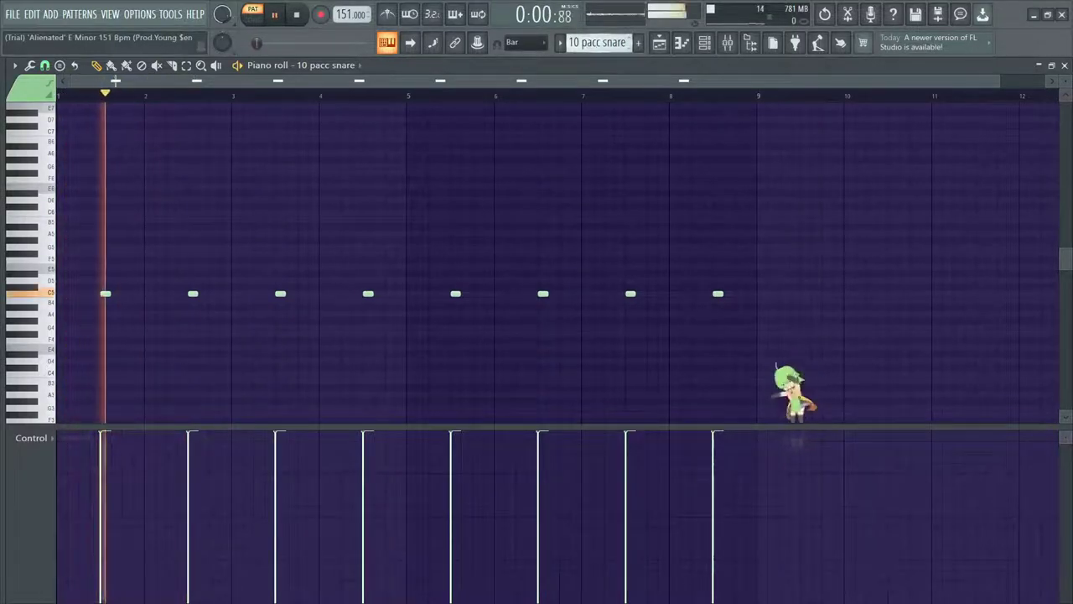
- Move past the GB - 6 Snare pattern to GB - Bounce Snare and play its roll from partway through bar 4
key("KP_Add")
key("KP_Add")
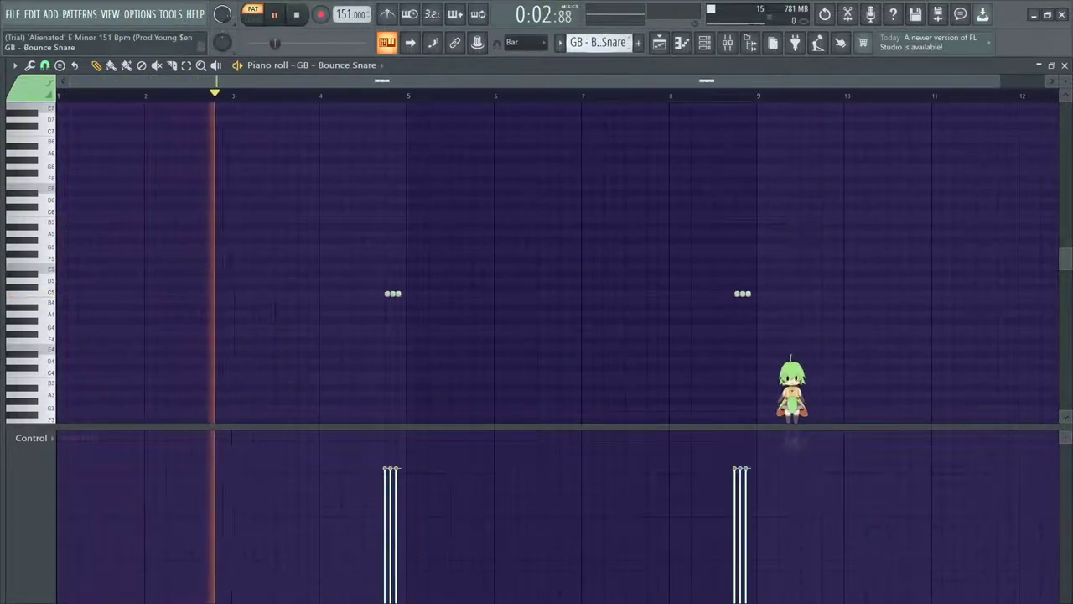
left_click(352, 95)
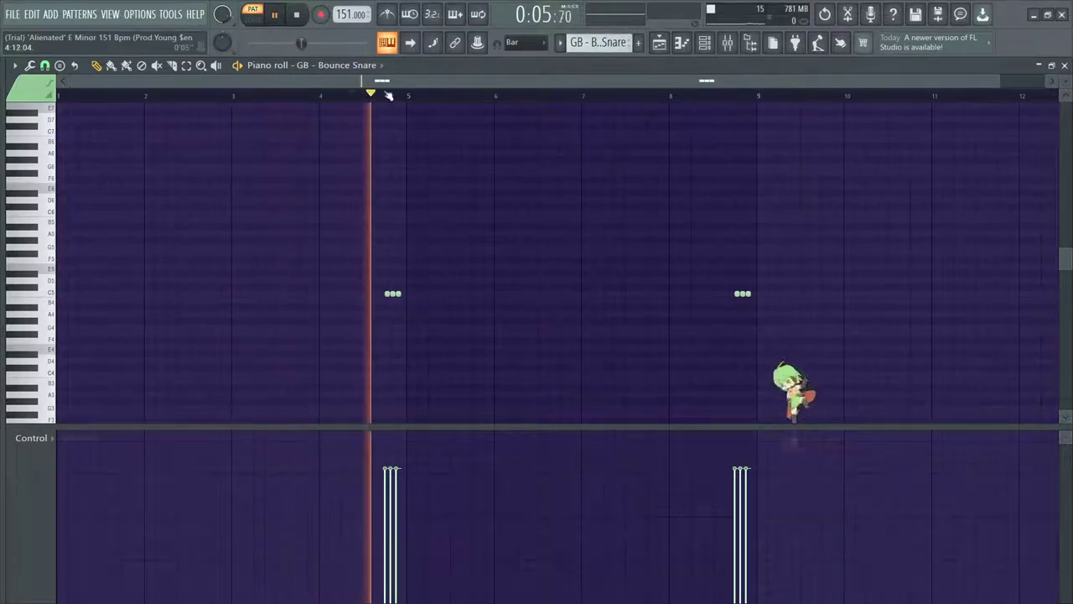
key("space")
- Switch to the Dark Lord Snare pattern and play its hits from bar 4
key("KP_Add")
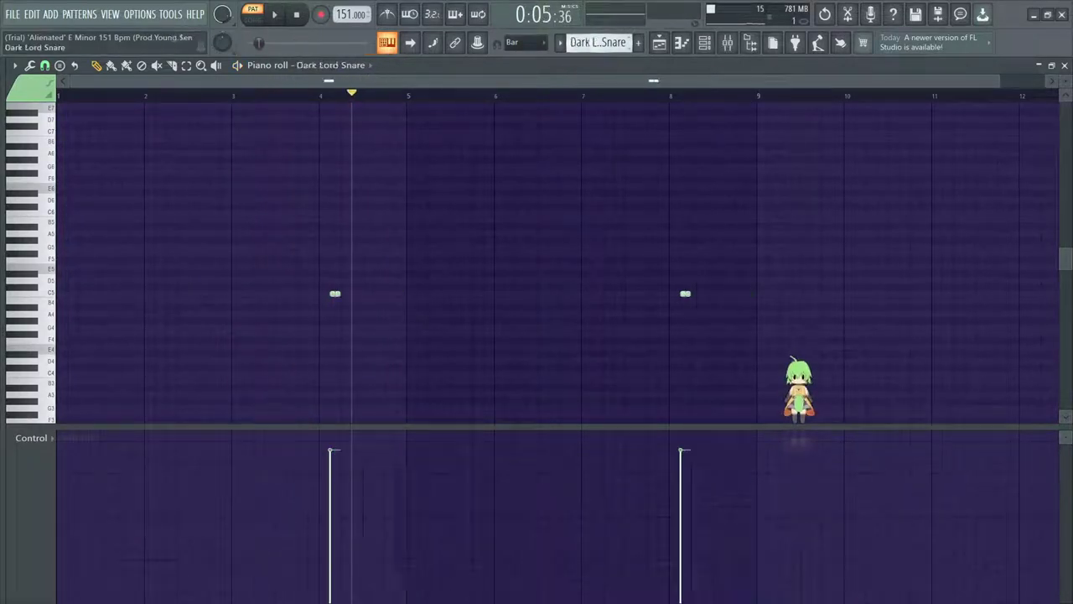
left_click(323, 97)
key("space")
key("space")
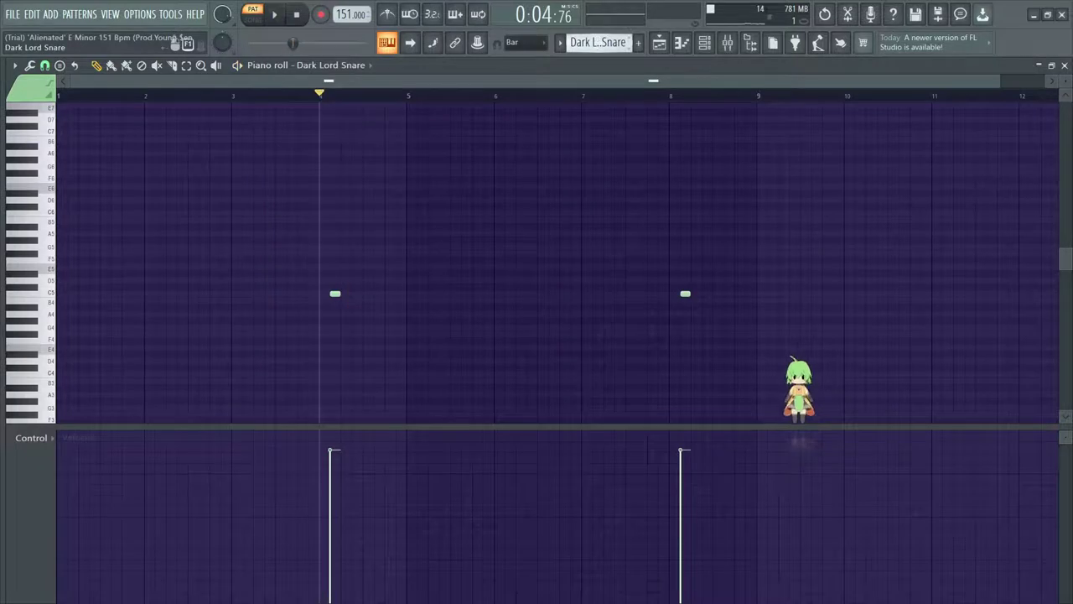
- Play the fx_dno pattern and the Hit 2 pattern, whose single note sits at bar 5
scroll(599, 39, "down", 1)
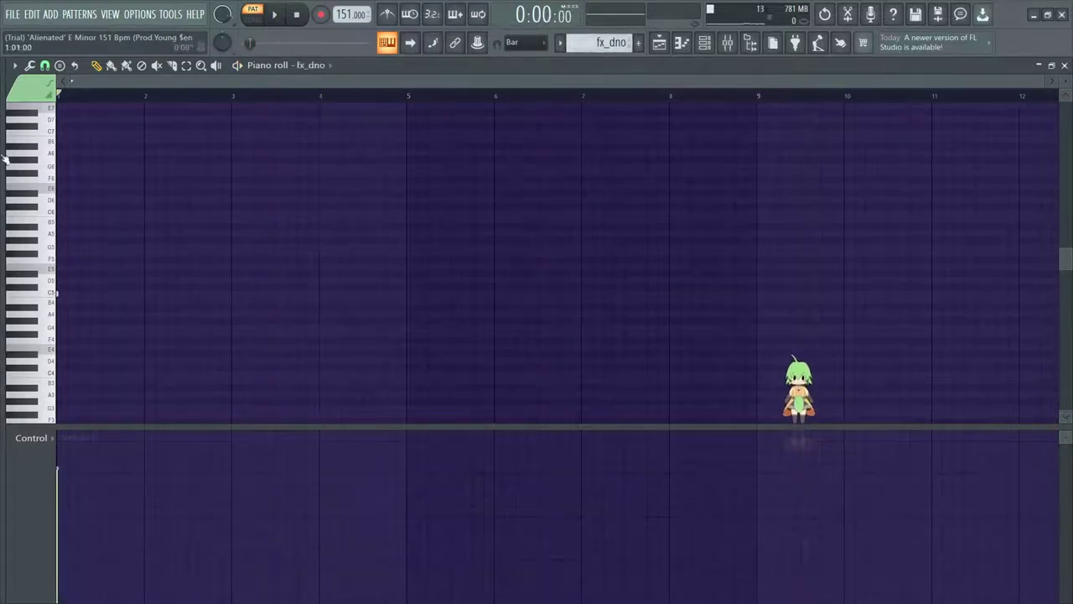
key("space")
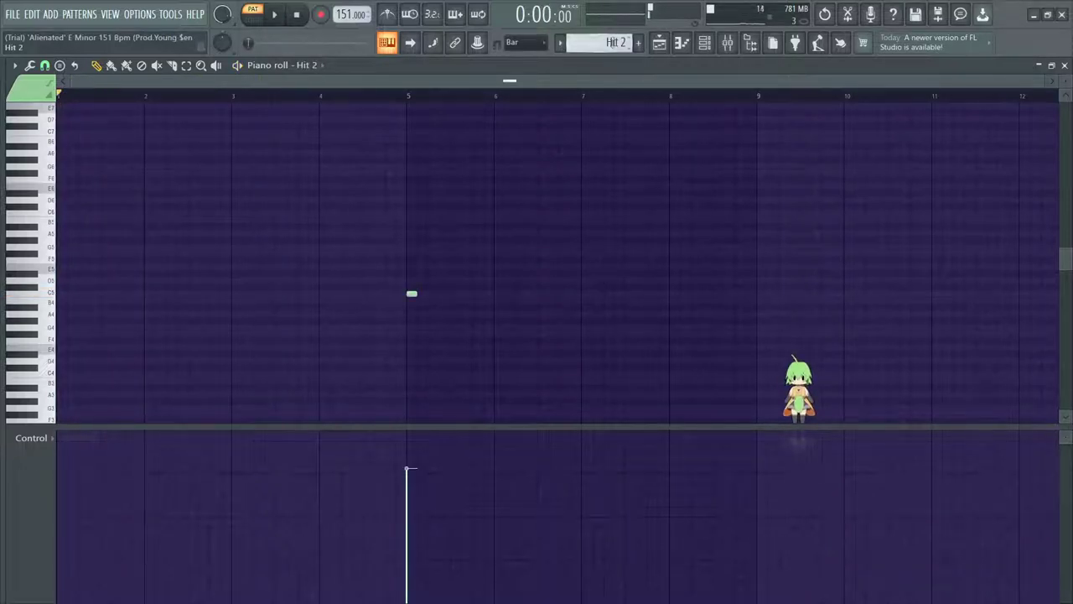
key("space")
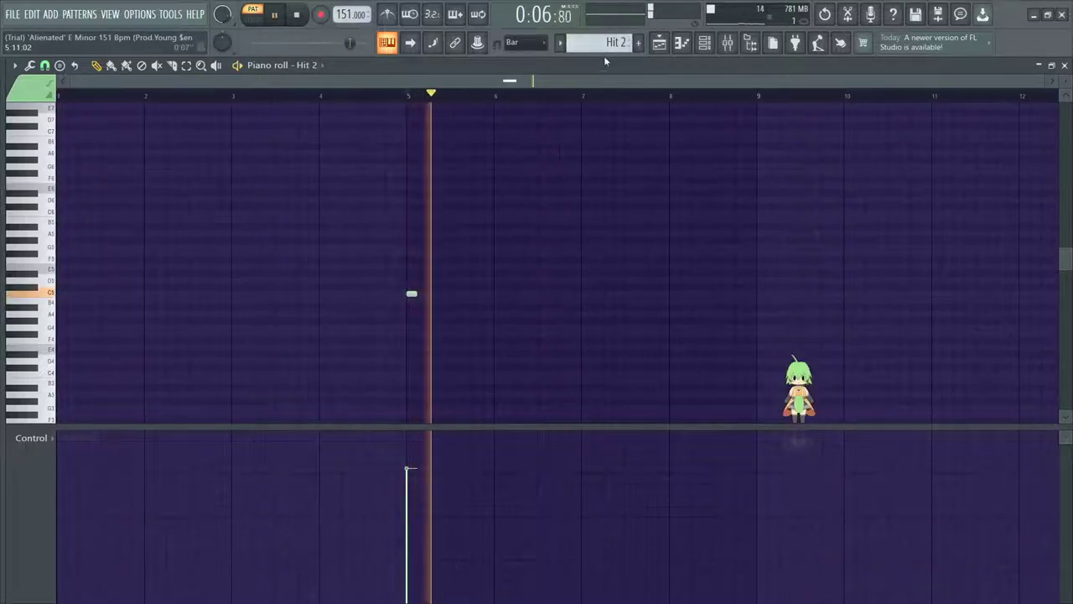
key("space")
- Go back through the drum patterns to GB - Bands 808 and play its bassline from the first bar
key("minus")
key("minus")
key("minus")
key("minus")
key("minus")
key("minus")
key("minus")
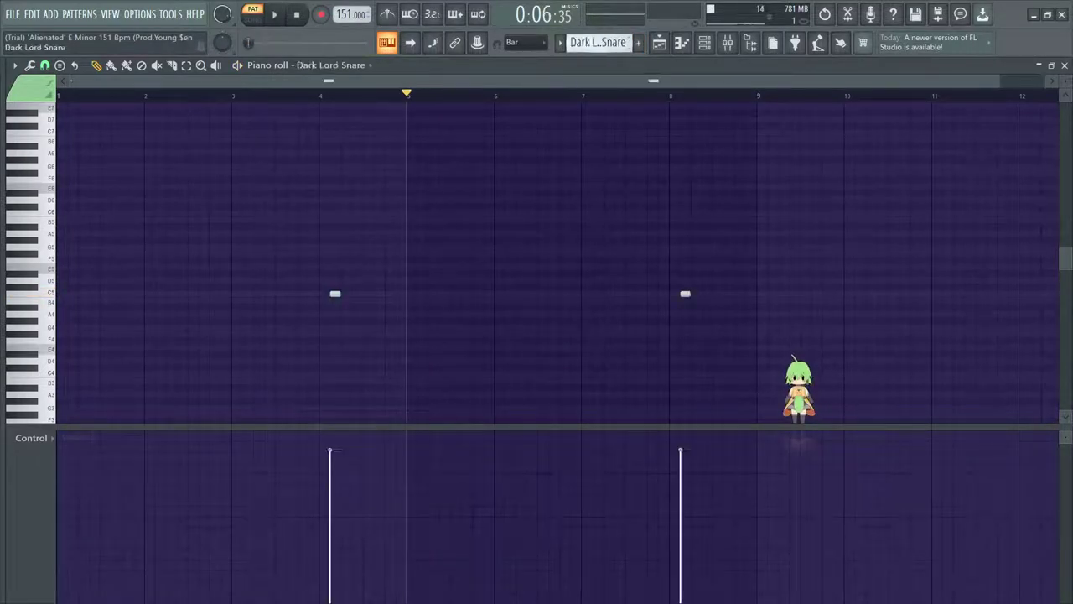
key("Down")
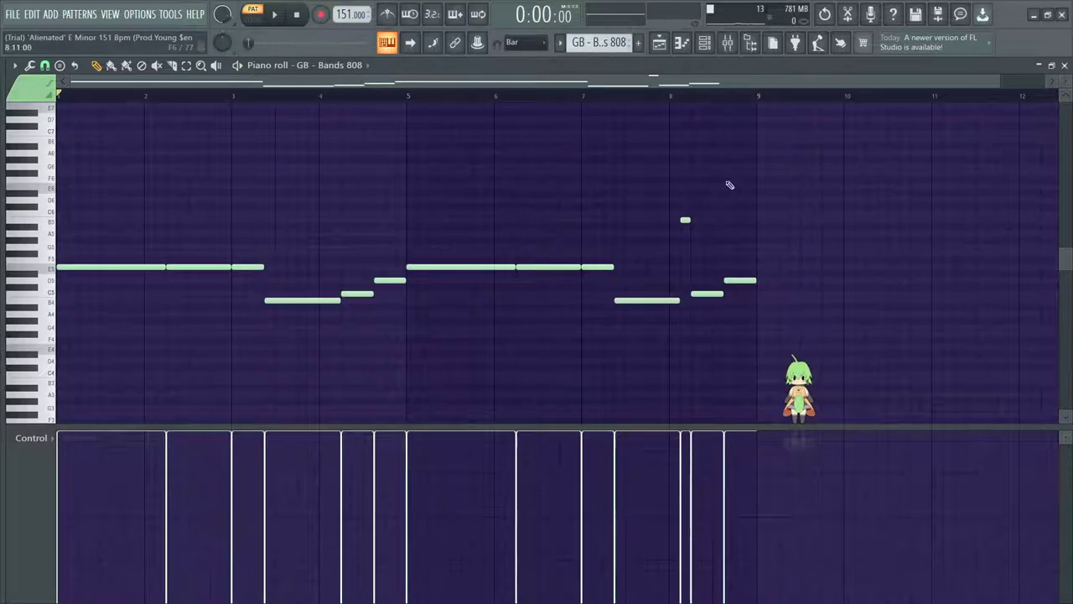
key("space")
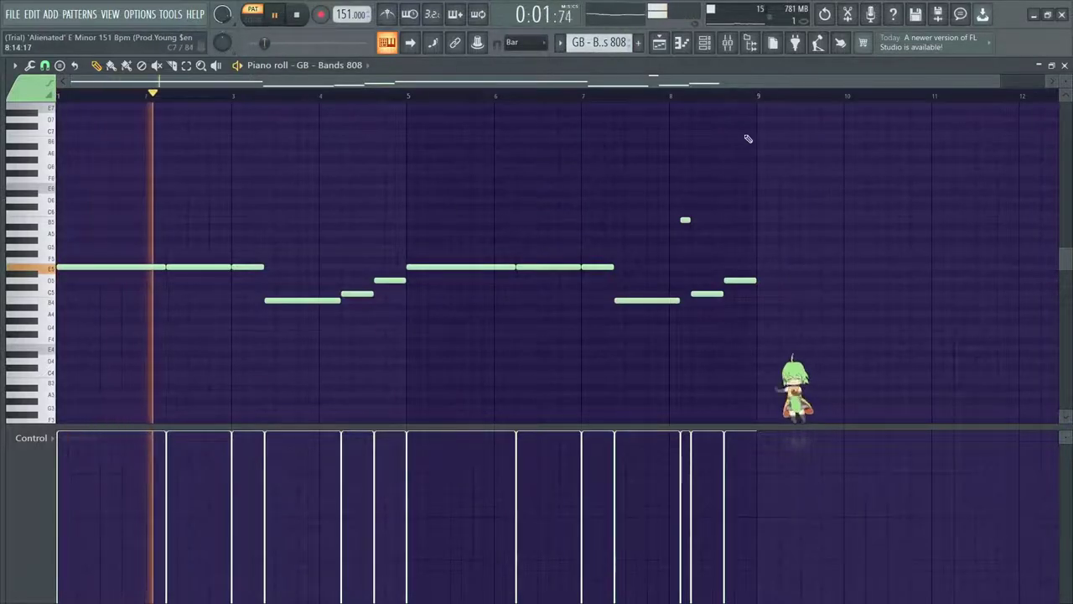
- Inspect Fruity Blood Overdrive on the GB - Bands 808 mixer track and set its mix level to 45%
left_click(730, 42)
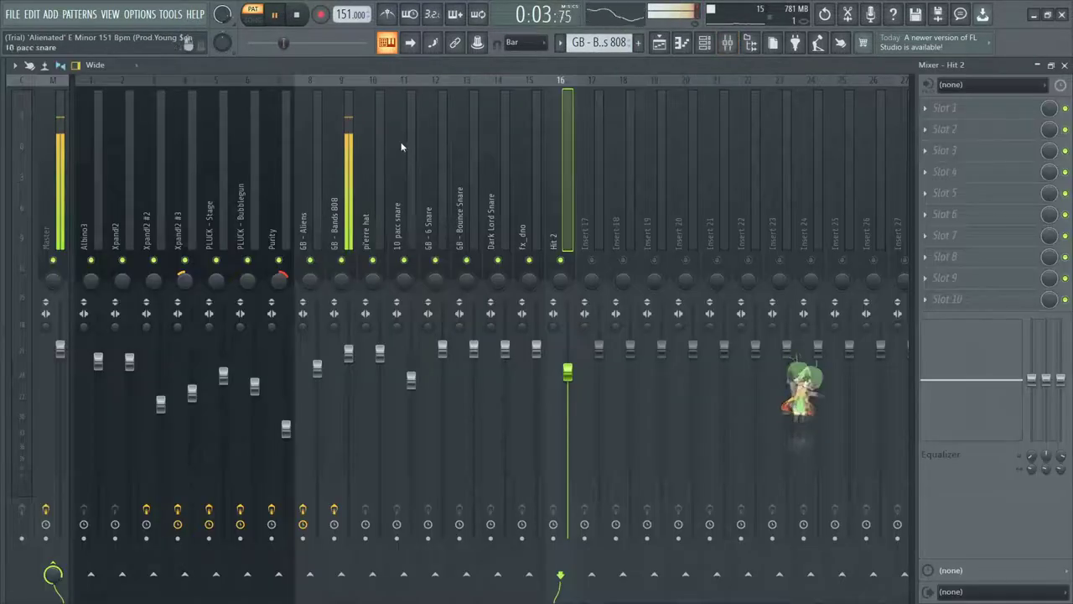
left_click(348, 151)
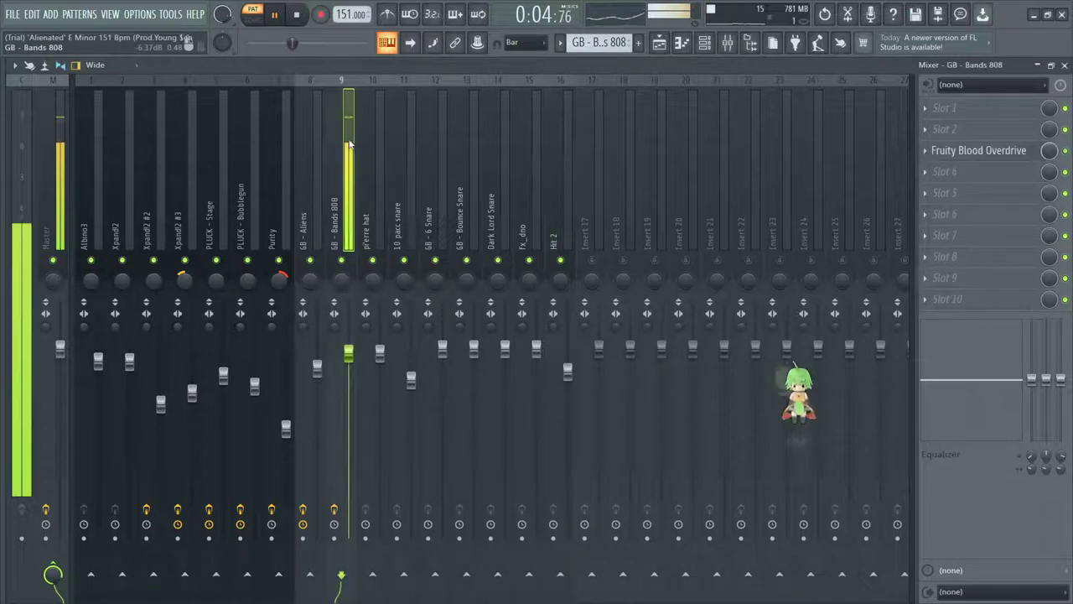
left_click(1031, 151)
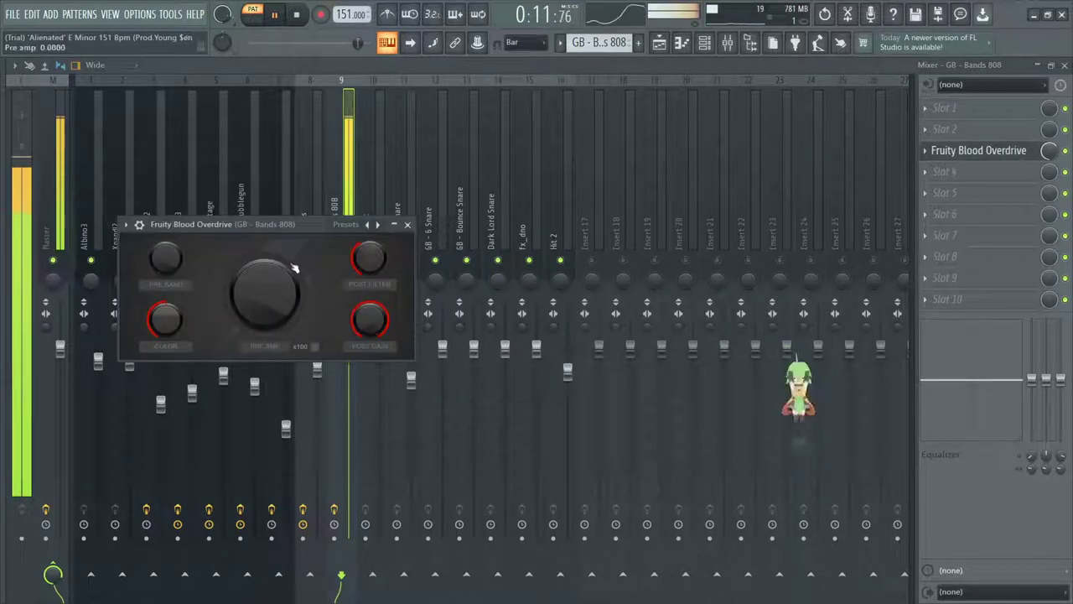
left_click_drag(1053, 152, 1053, 169)
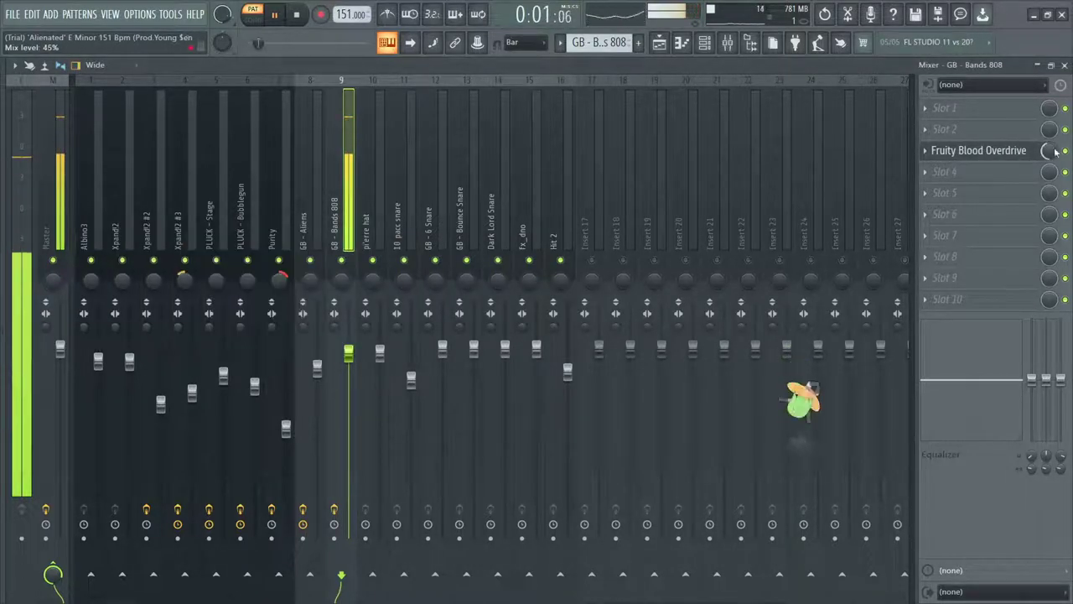
- In the playlist, mute Track 17 and play the full arrangement from the start in song mode
left_click(660, 43)
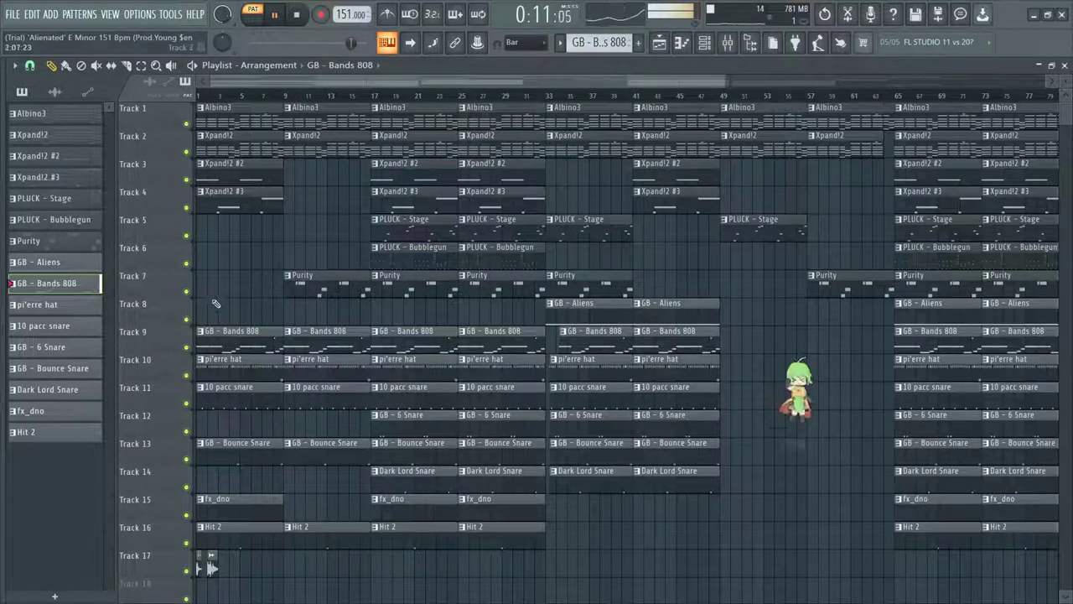
scroll(216, 303, "down", 1)
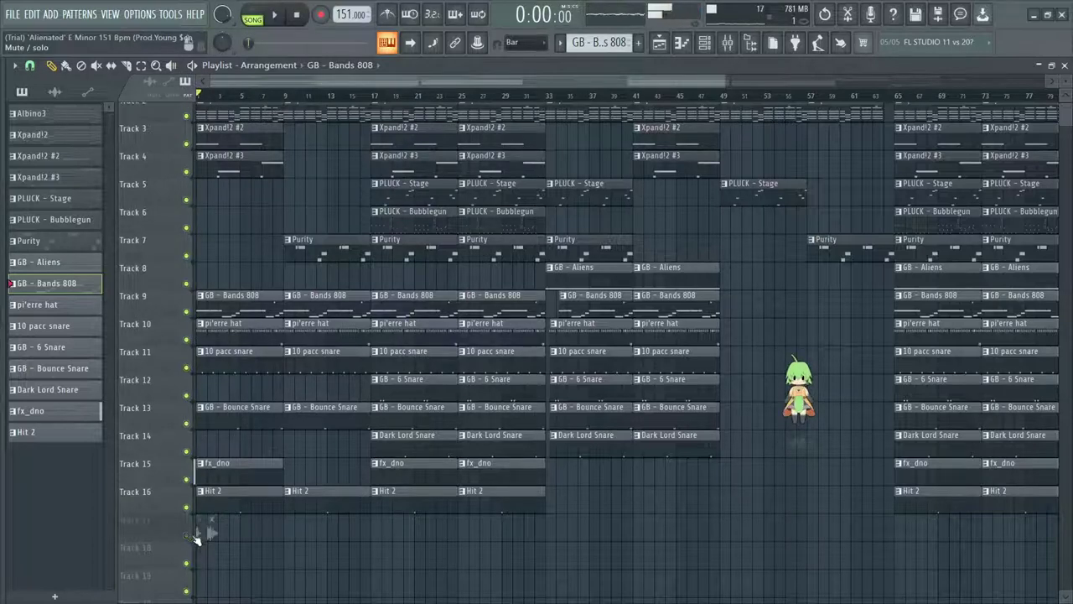
key("space")
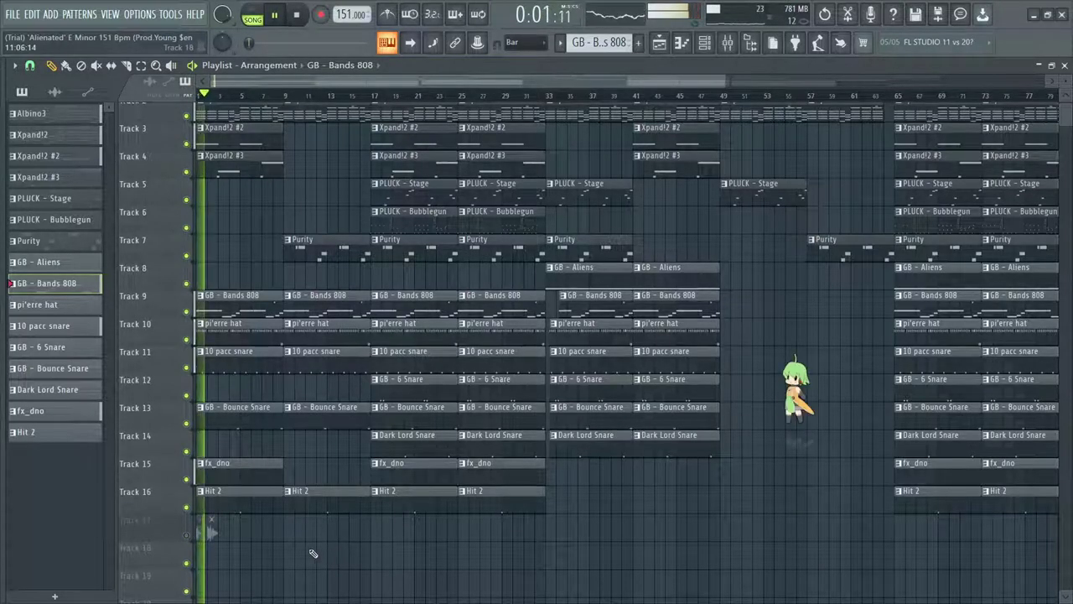
scroll(312, 554, "down", 3)
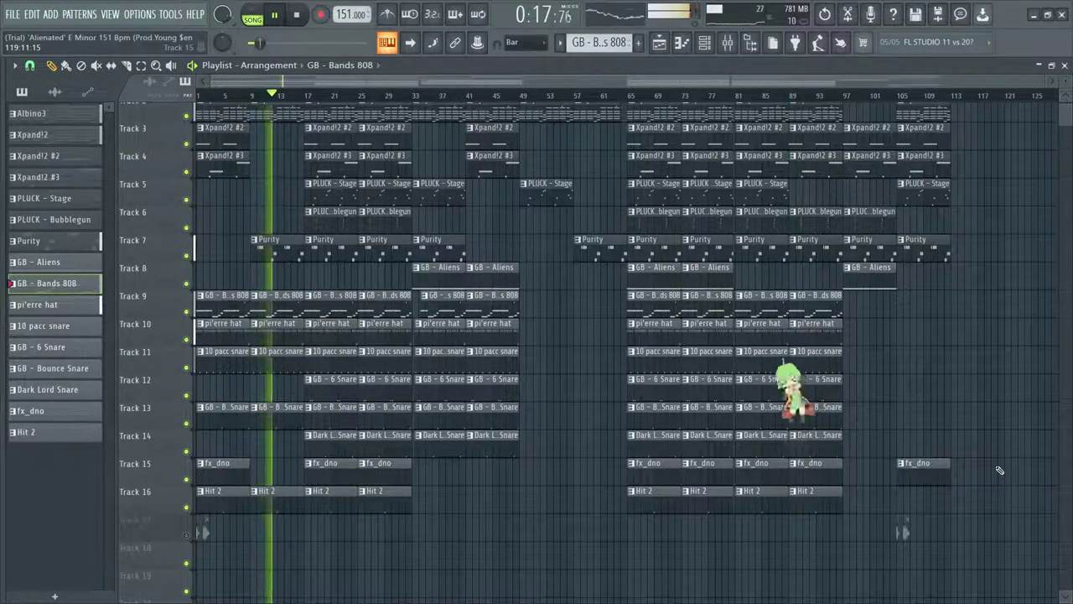
- Readjust the system volume while the arrangement plays, and stop playback
key("XF86AudioLowerVolume")
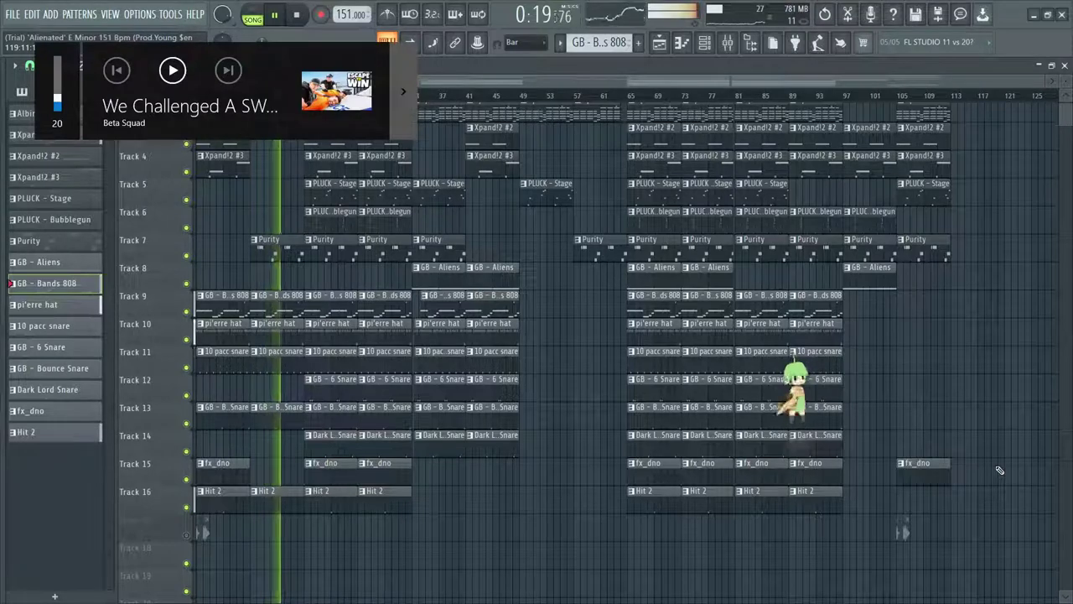
key("XF86AudioRaiseVolume")
key("XF86AudioRaiseVolume")
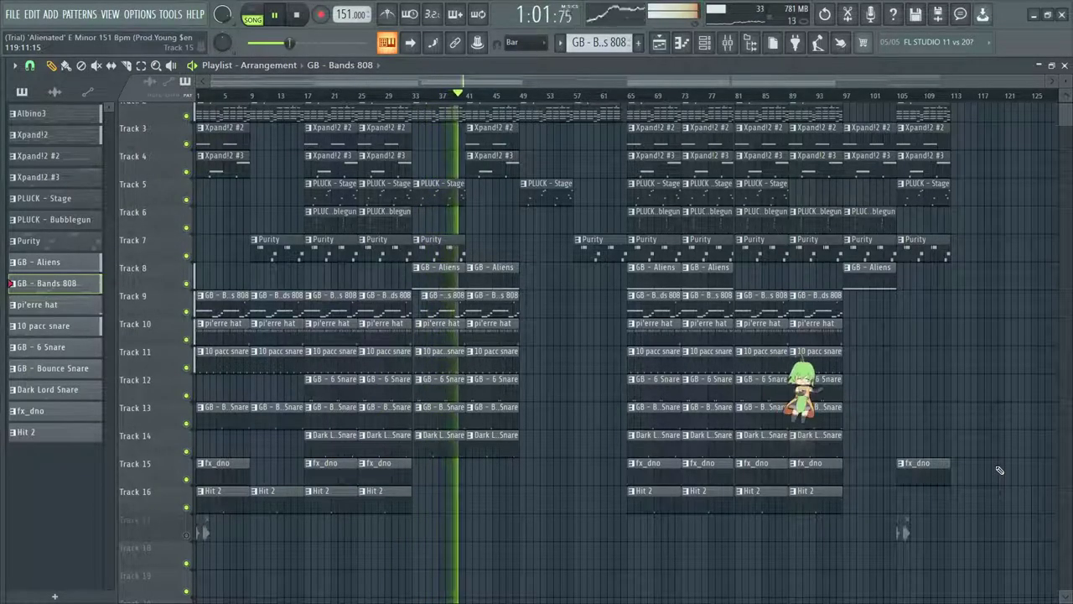
key("space")
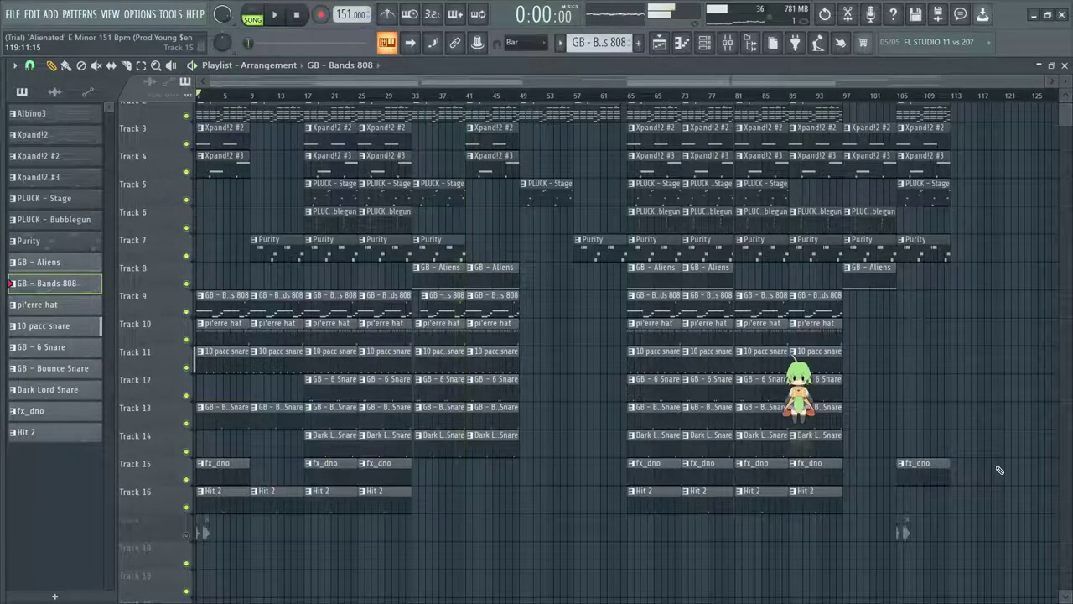
- Play the arrangement from bar 61 and turn on auto-scrolling so the playlist follows the playhead
left_click(602, 95)
key("space")
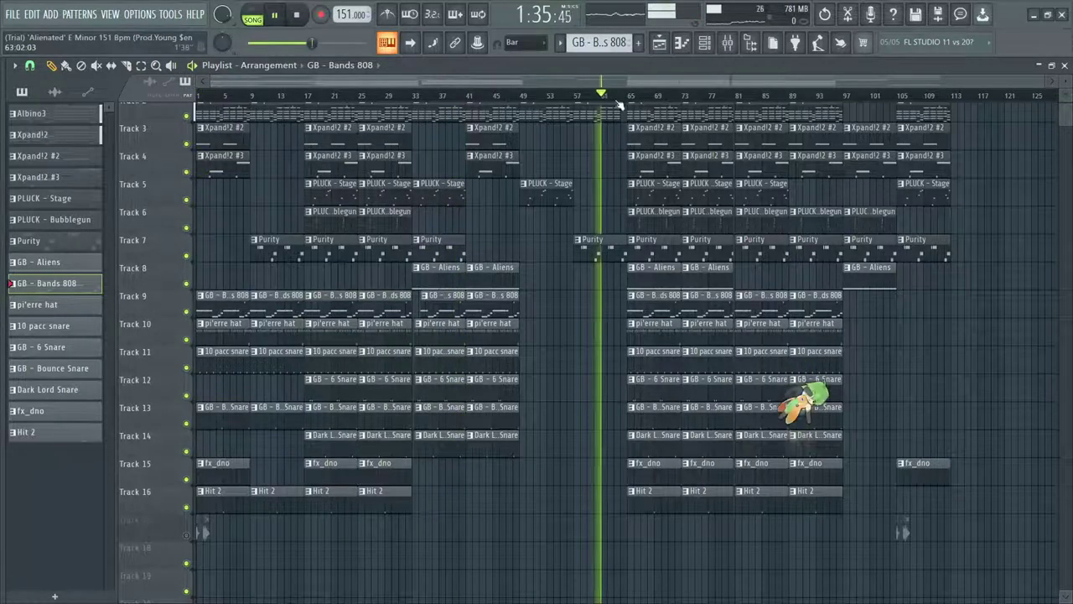
scroll(613, 249, "up", 3)
scroll(643, 267, "up", 2, "ctrl")
scroll(643, 266, "up", 1)
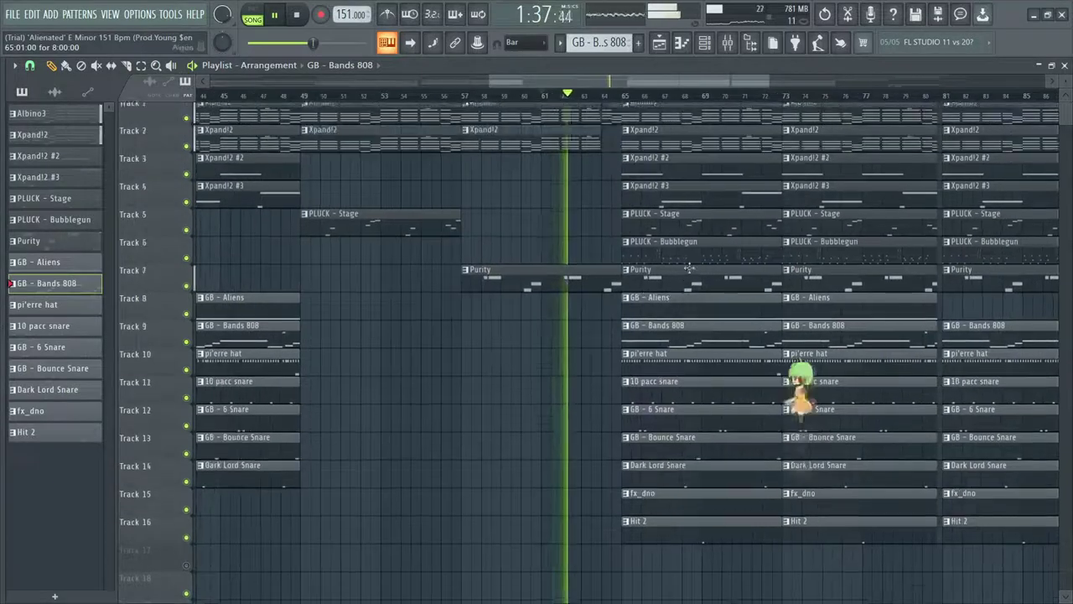
scroll(778, 255, "up", 2, "ctrl")
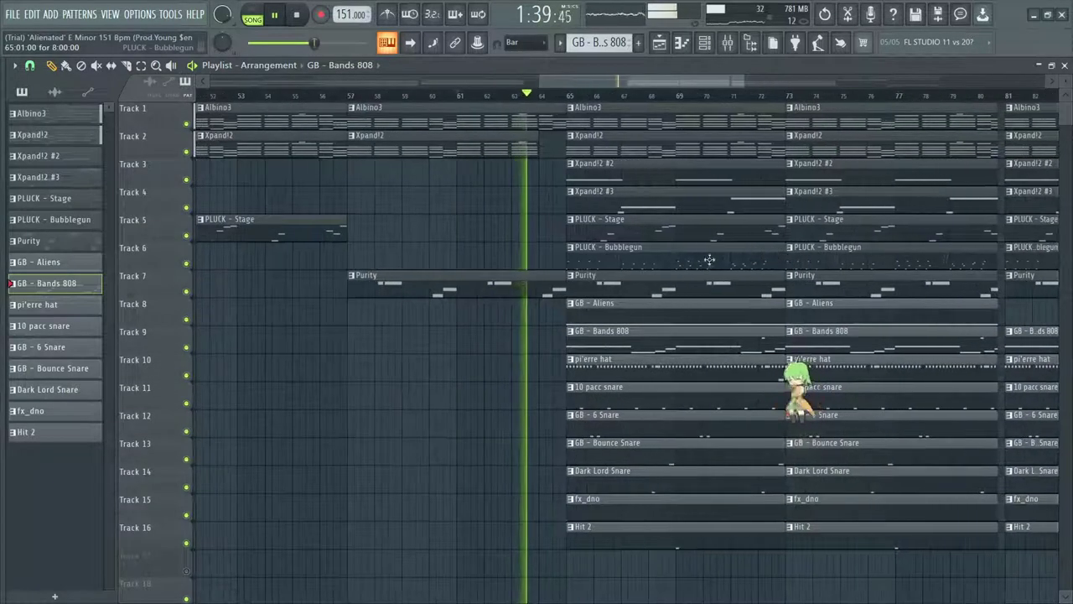
left_click(412, 46)
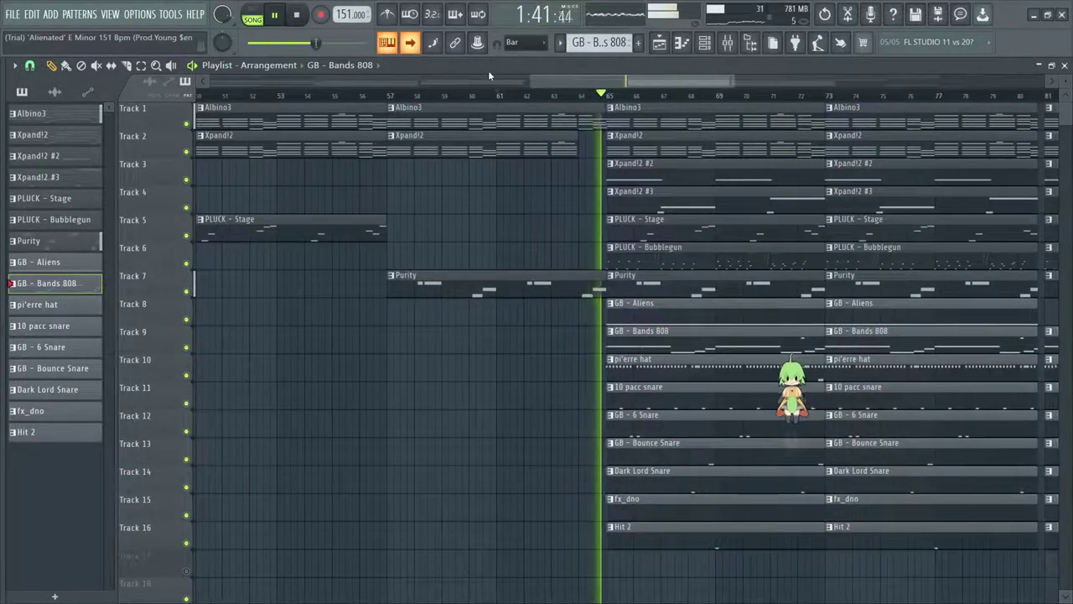